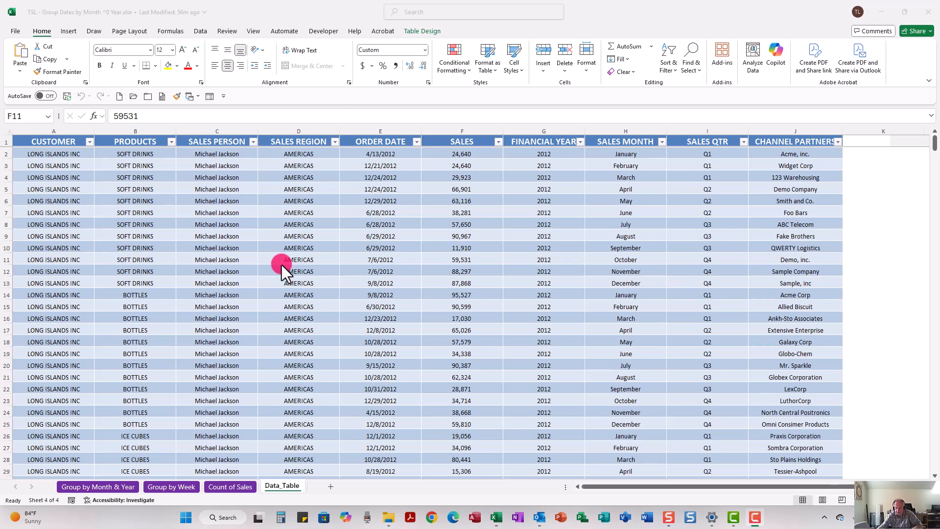
Create a PivotTable from the sales data table on a new worksheet.
click(227, 256)
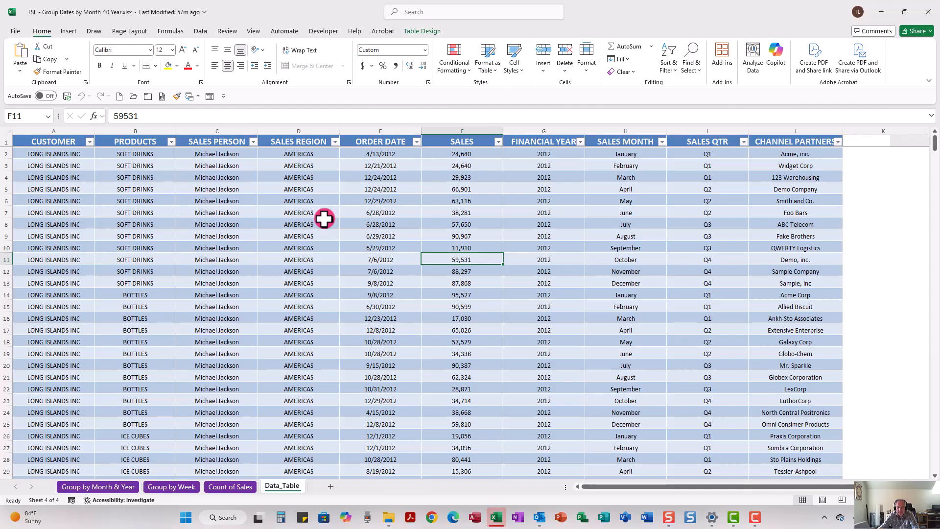
click(361, 248)
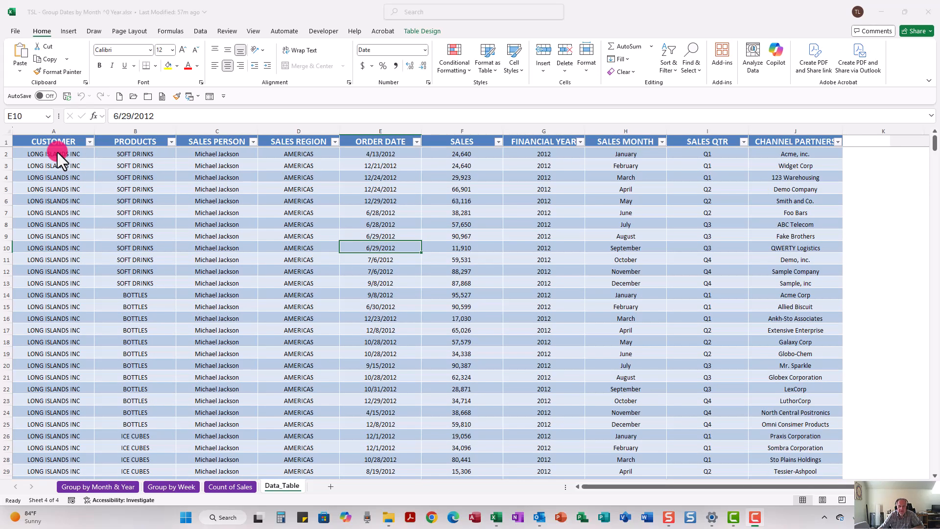
click(67, 31)
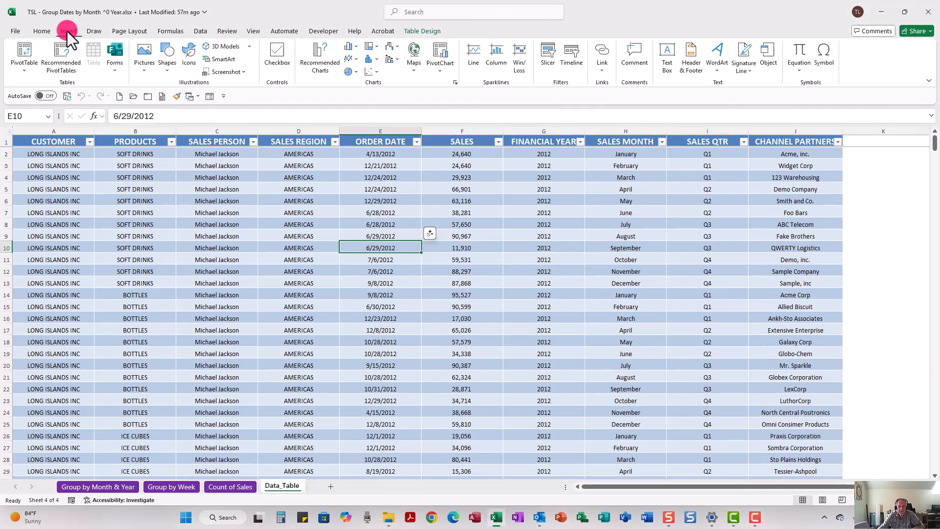
click(19, 49)
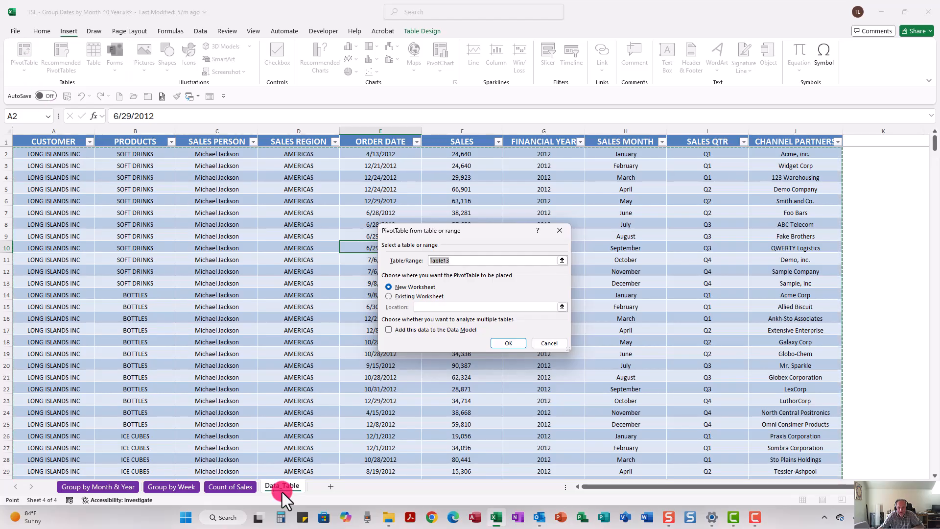
click(513, 343)
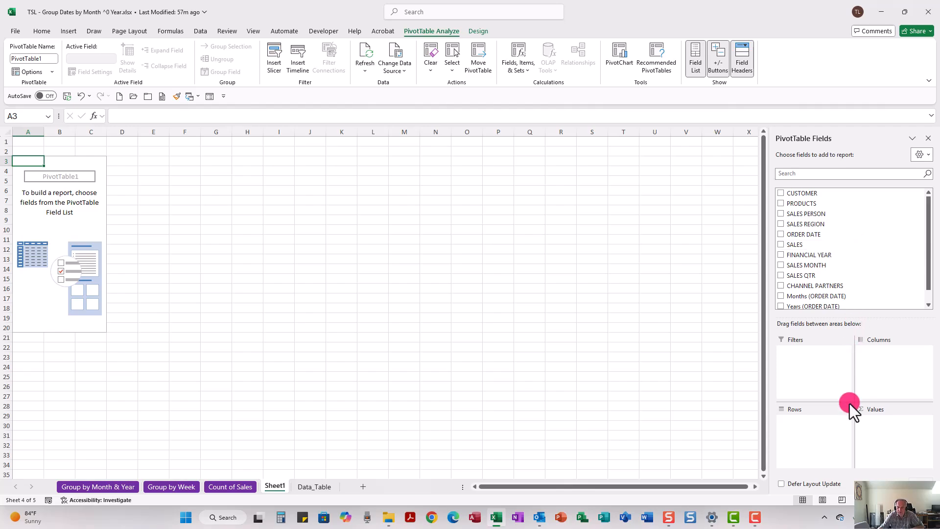
Set the PivotTable field list layout to show the fields and areas sections side by side.
click(915, 153)
click(856, 195)
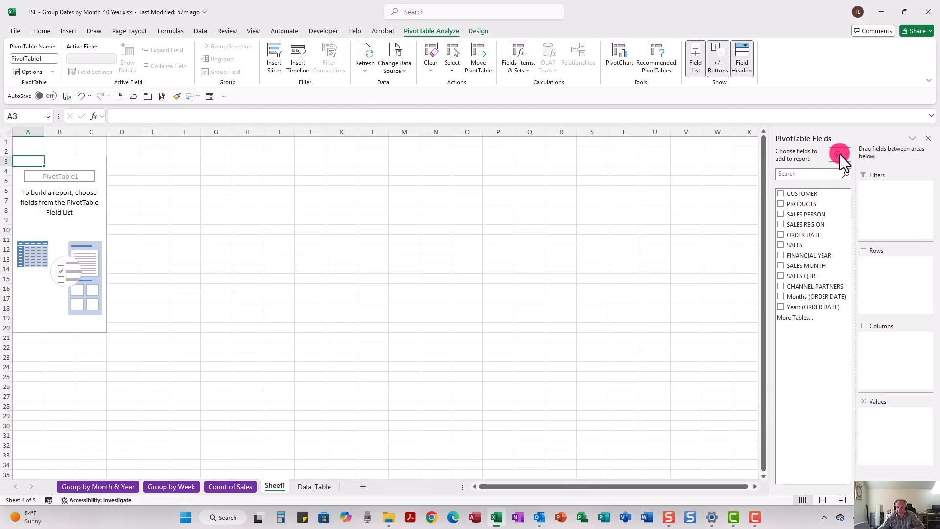
click(840, 155)
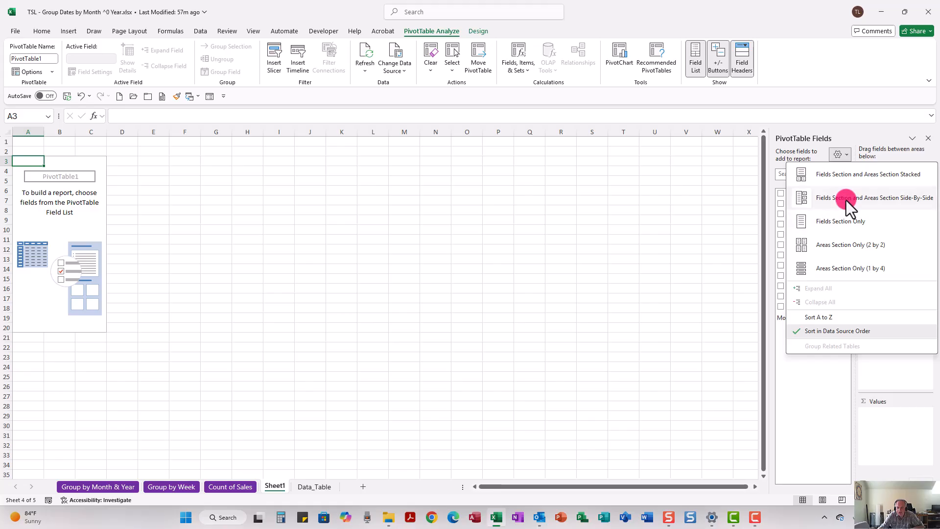
click(847, 201)
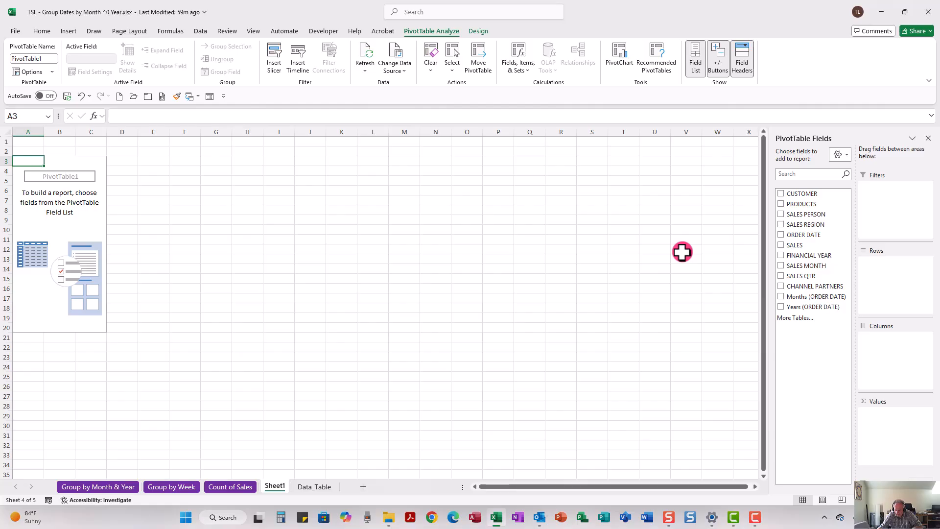
click(484, 202)
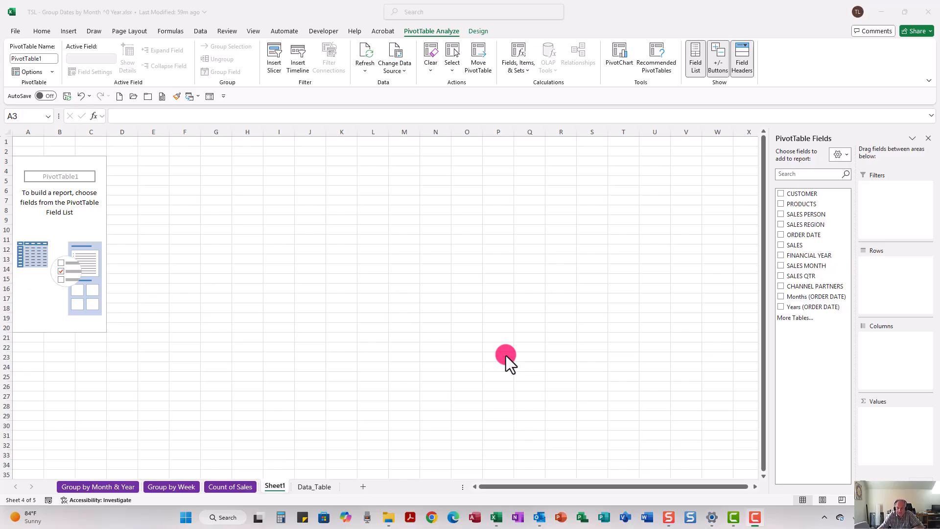
Add SALES to the Values area and ORDER DATE to the Rows area of the PivotTable.
click(796, 245)
drag(797, 250, 892, 439)
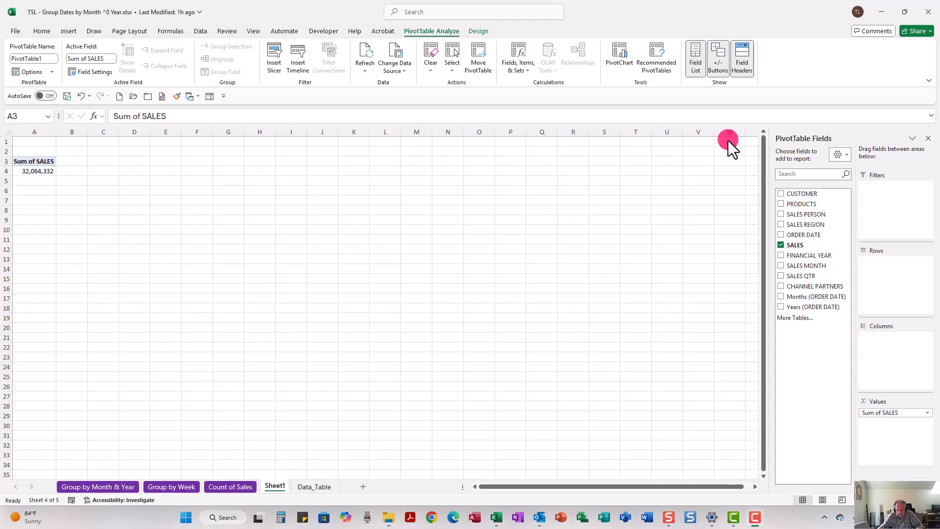
drag(797, 234, 852, 294)
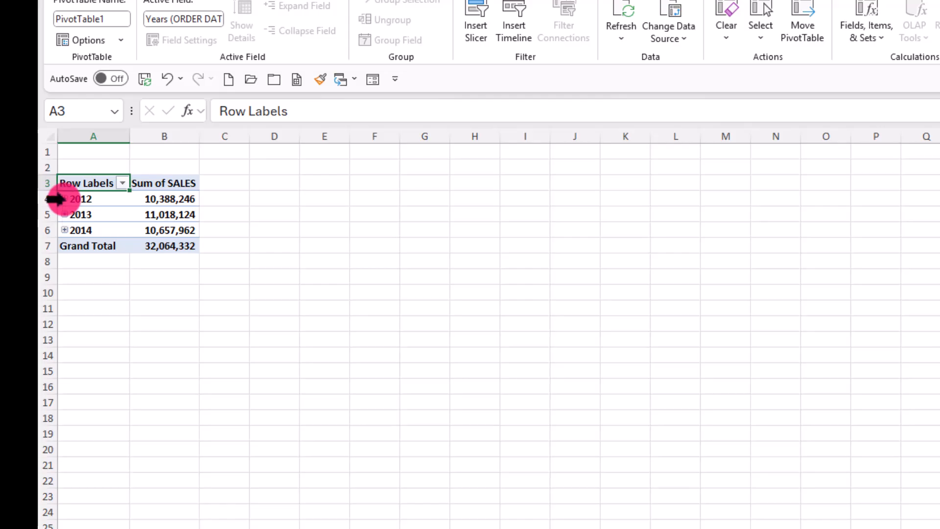
Expand 2012 and January, then group the order dates by Months and Years.
click(64, 198)
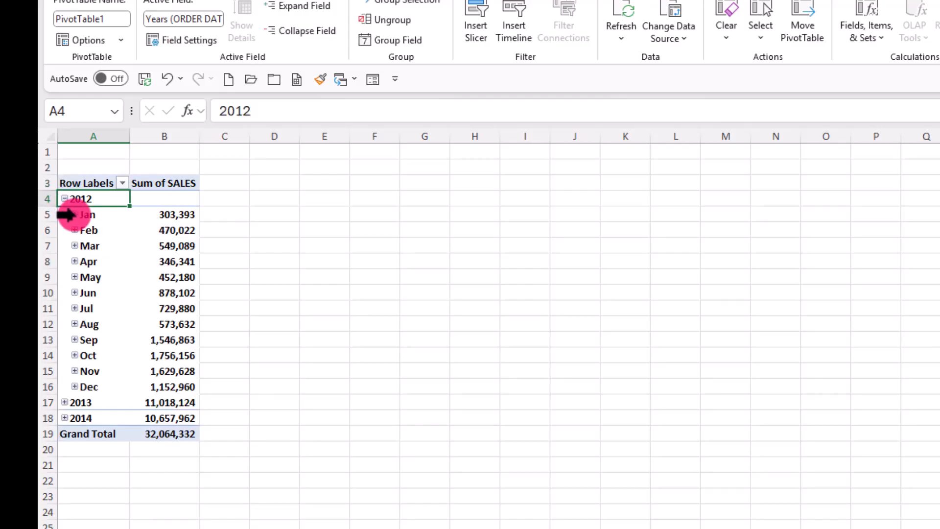
click(74, 214)
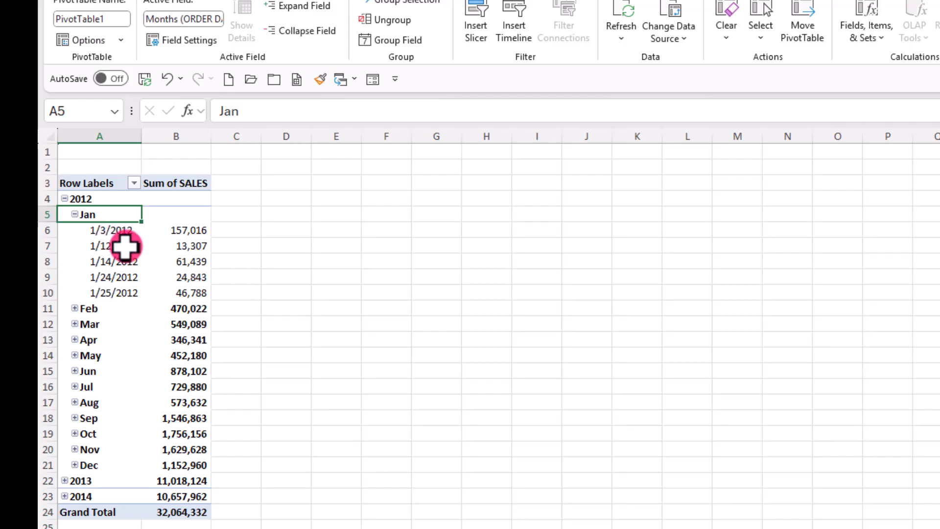
right_click(125, 247)
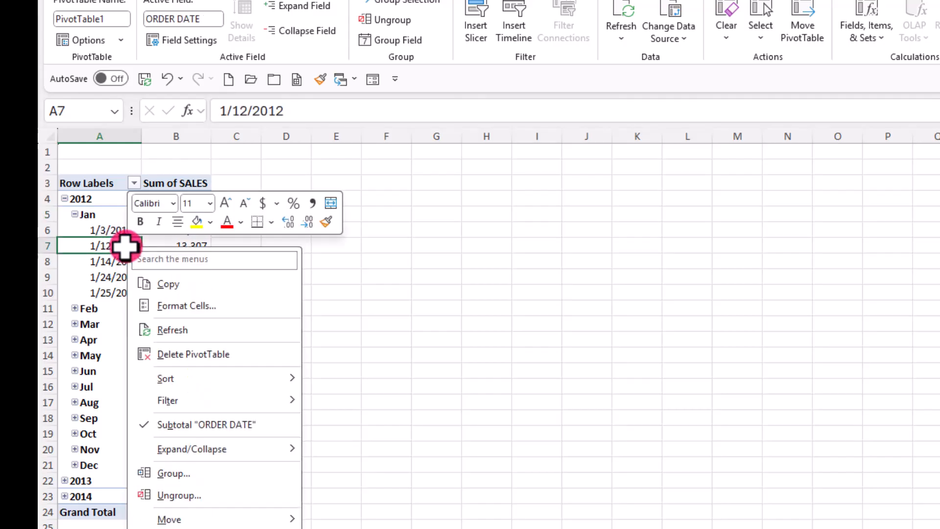
click(197, 473)
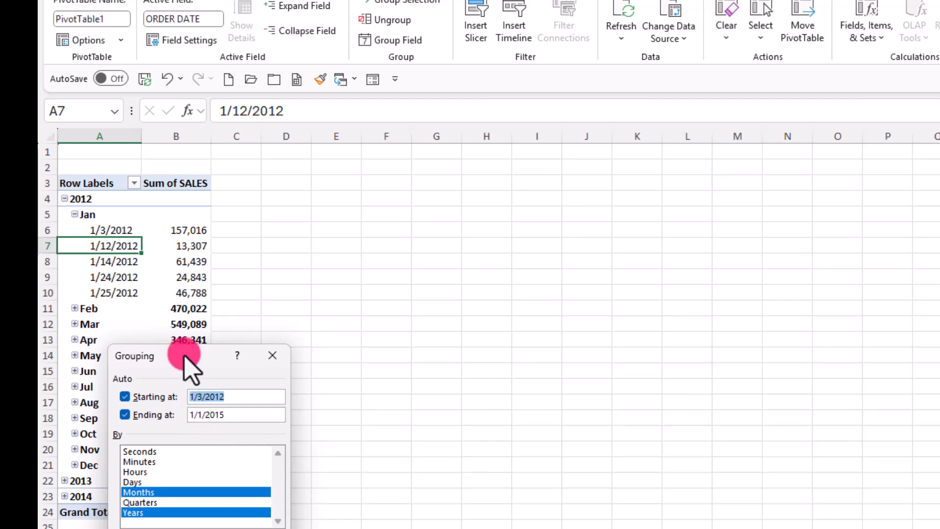
drag(247, 355, 660, 226)
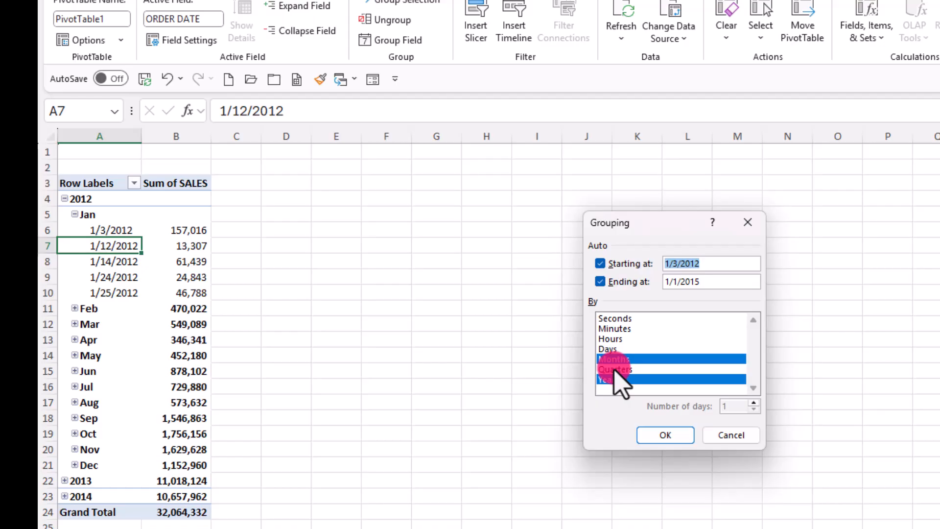
click(659, 430)
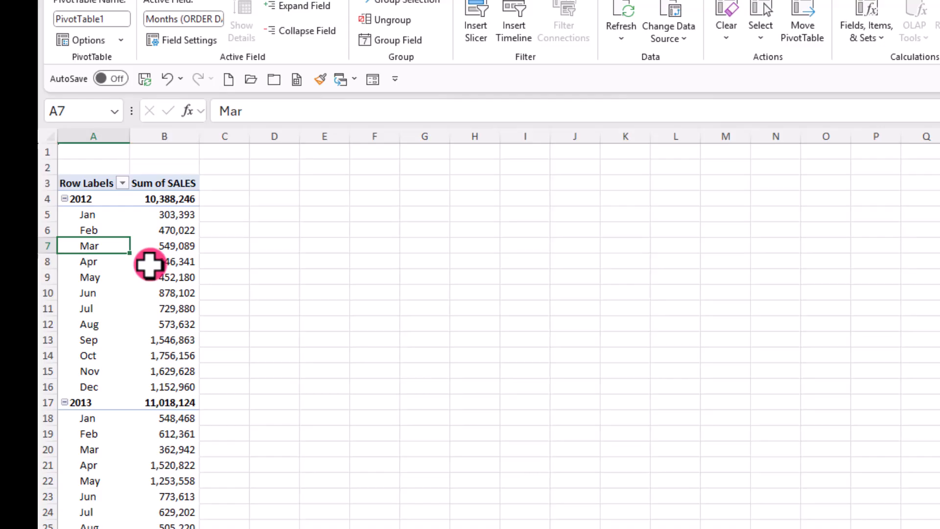
Format the Sum of SALES values as Currency with 0 decimal places.
mouse_move(149, 265)
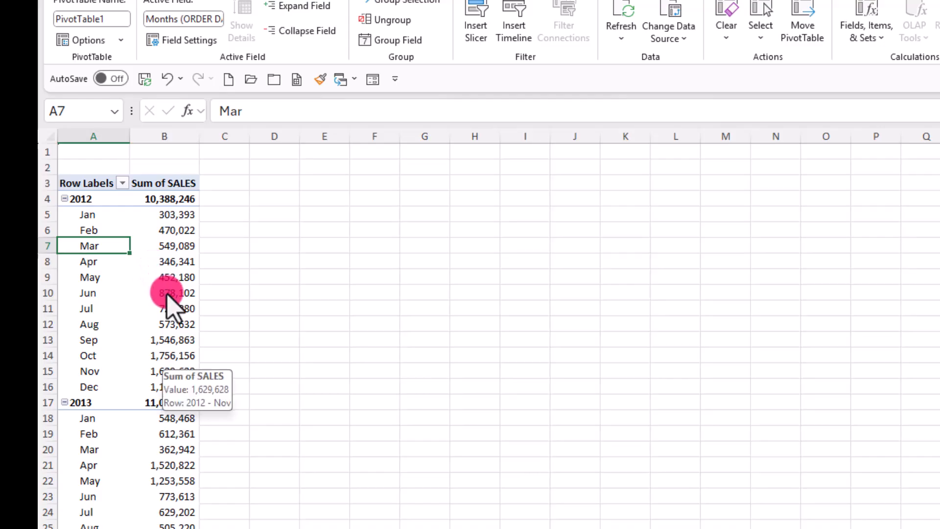
mouse_move(169, 299)
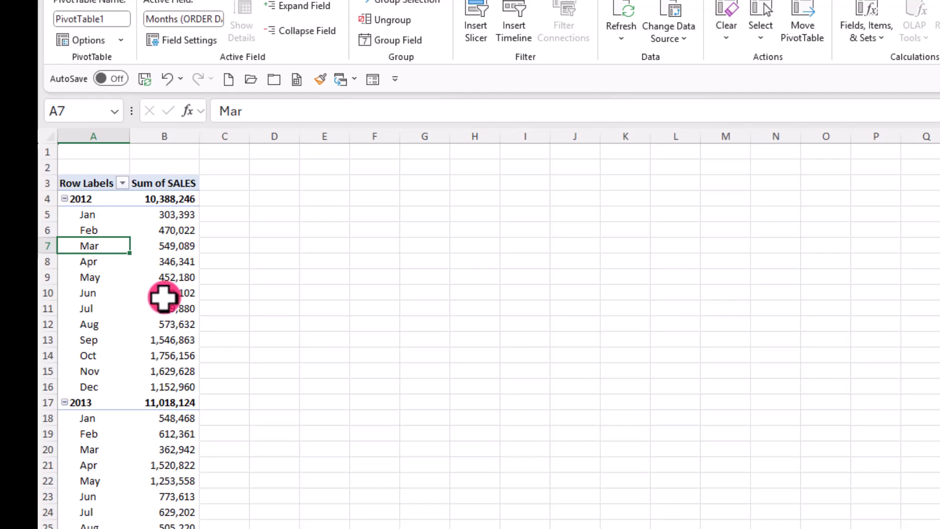
right_click(163, 297)
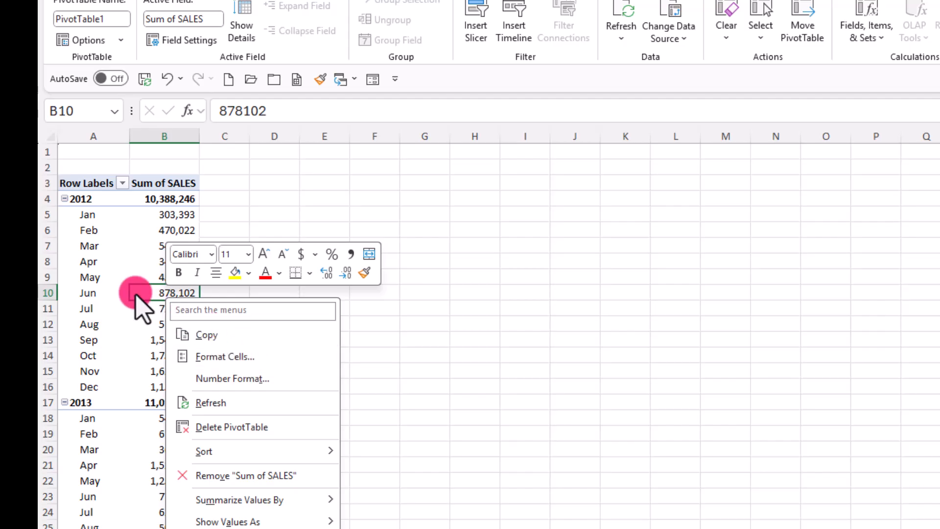
click(228, 379)
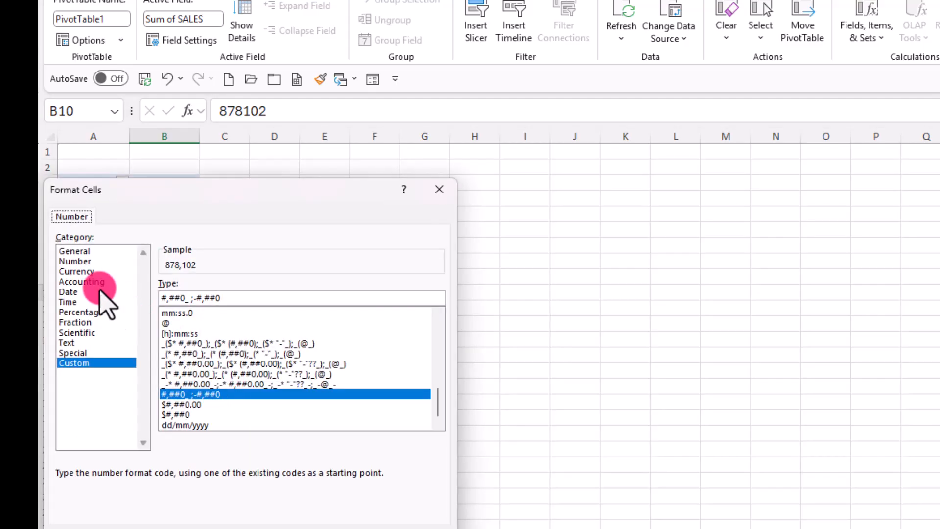
click(76, 271)
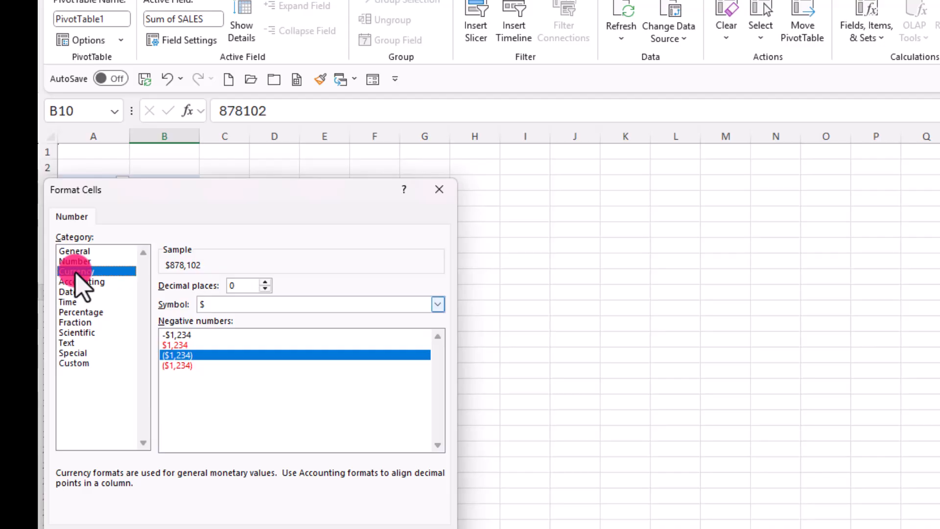
click(338, 524)
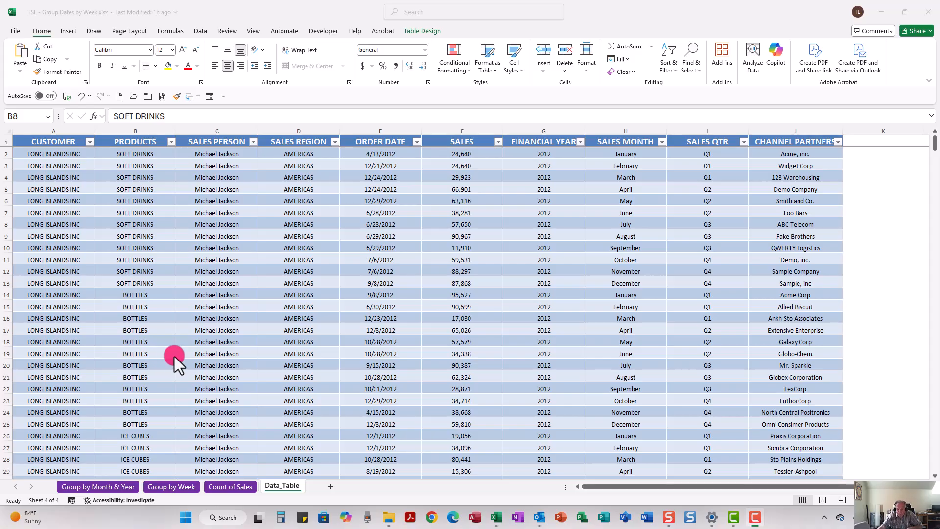
Regroup the pivot table's order dates by Days only, with 7 days per group instead of months and years.
click(128, 191)
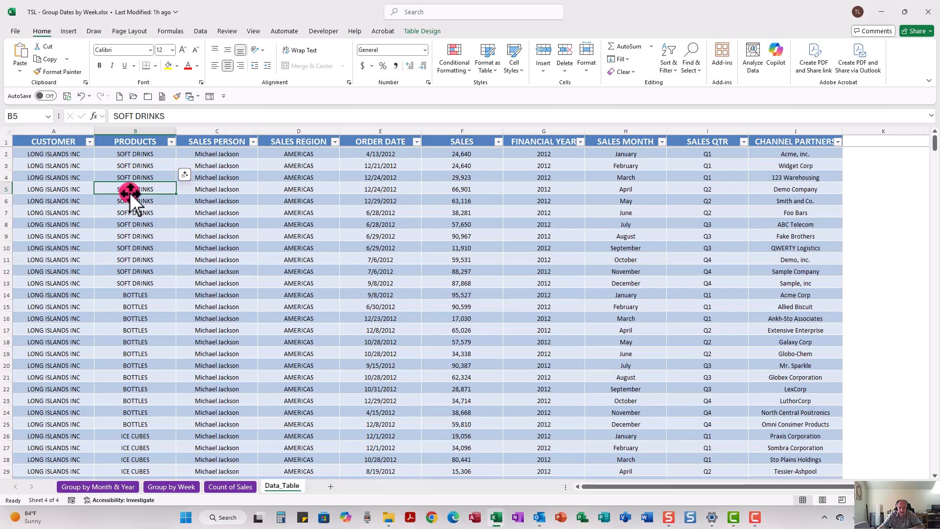
key(ctrl+Down)
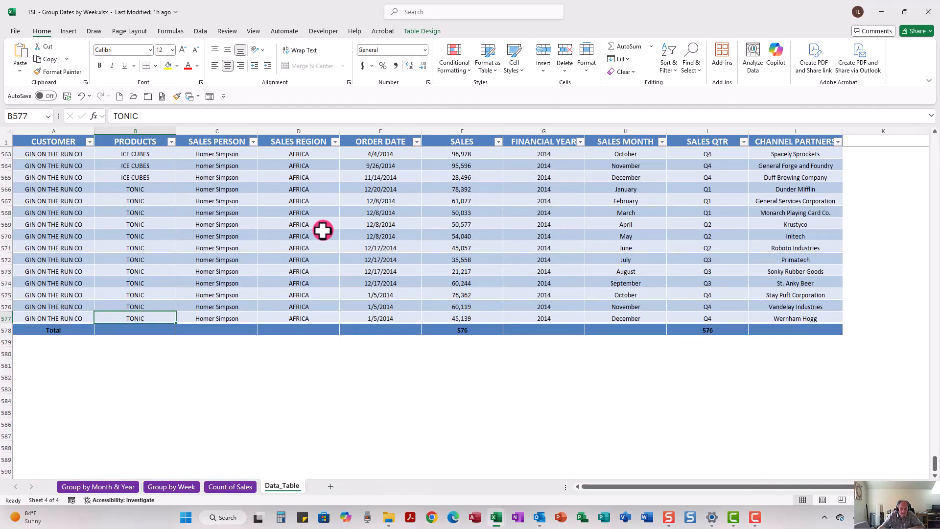
key(ctrl+Home)
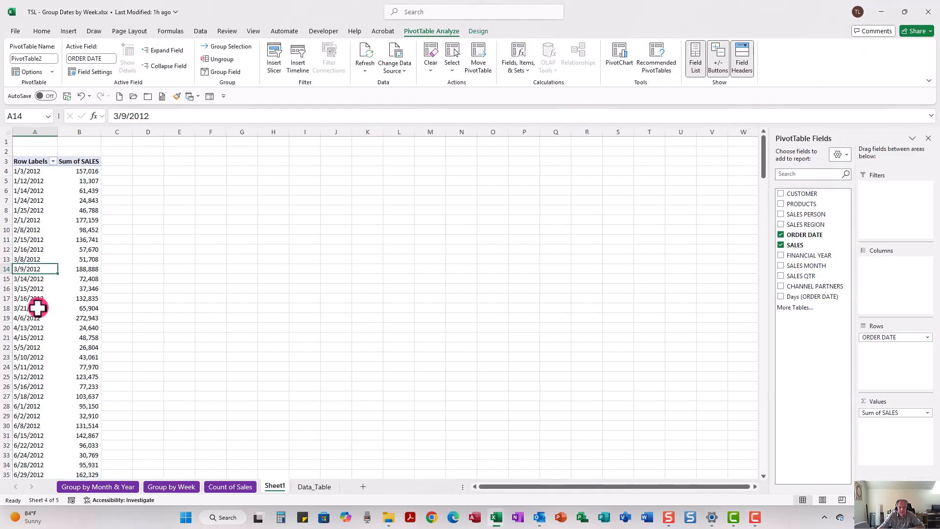
click(33, 309)
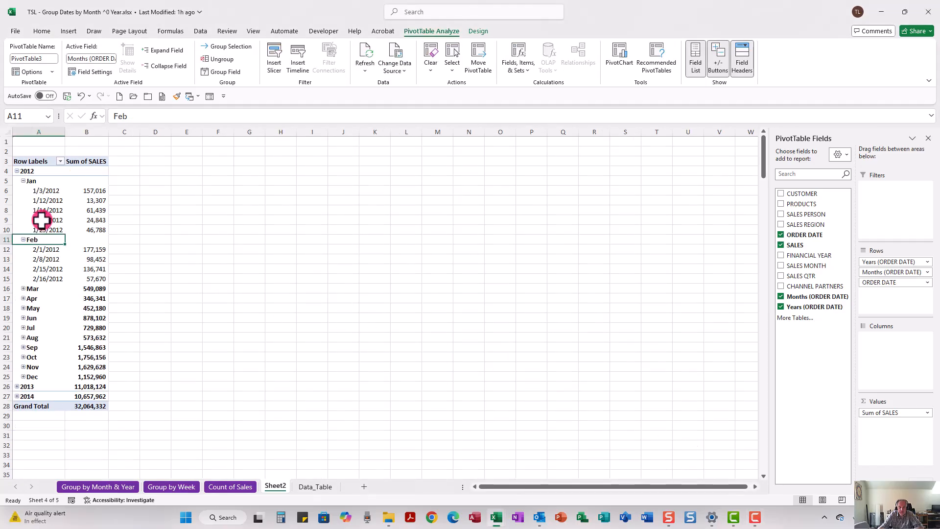
right_click(42, 220)
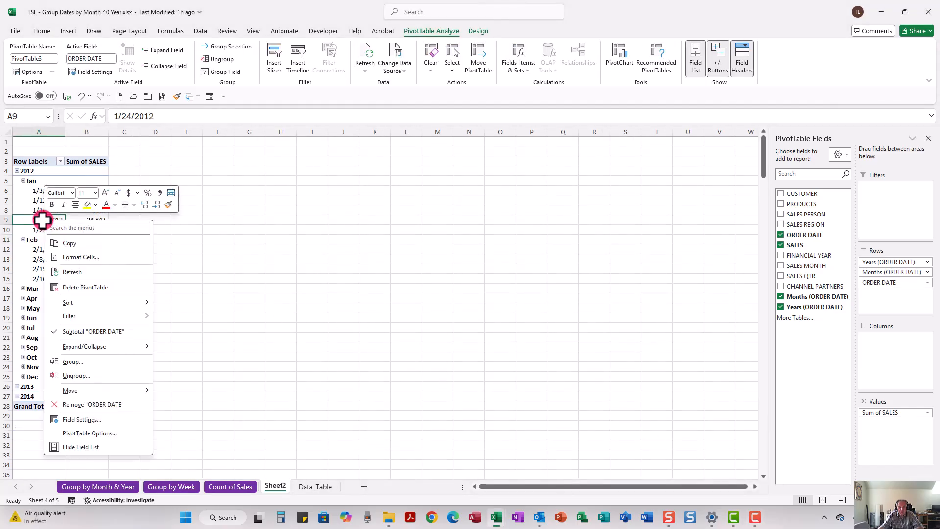
click(72, 362)
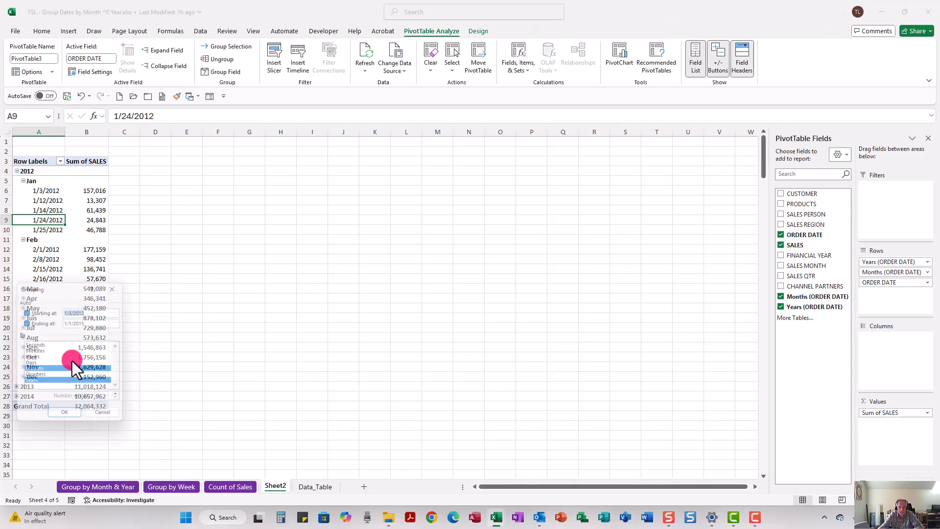
drag(59, 284, 340, 216)
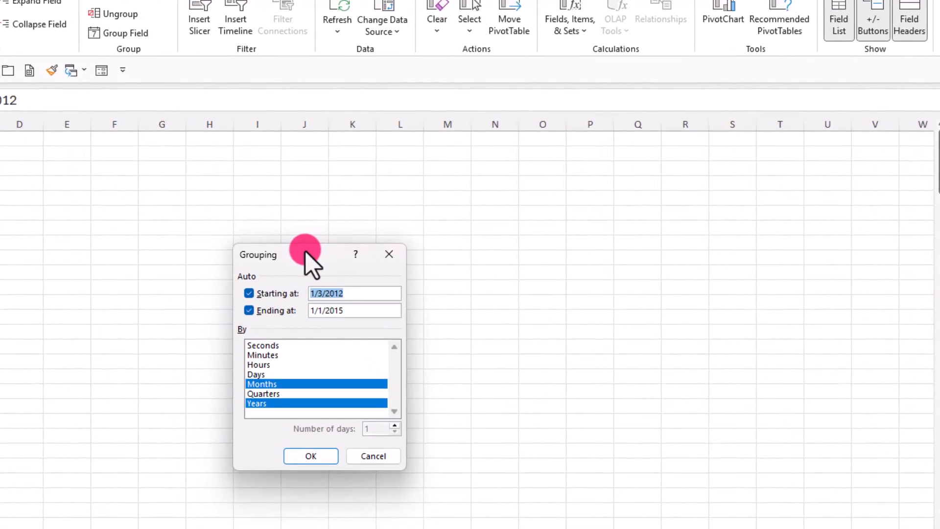
click(263, 386)
click(262, 403)
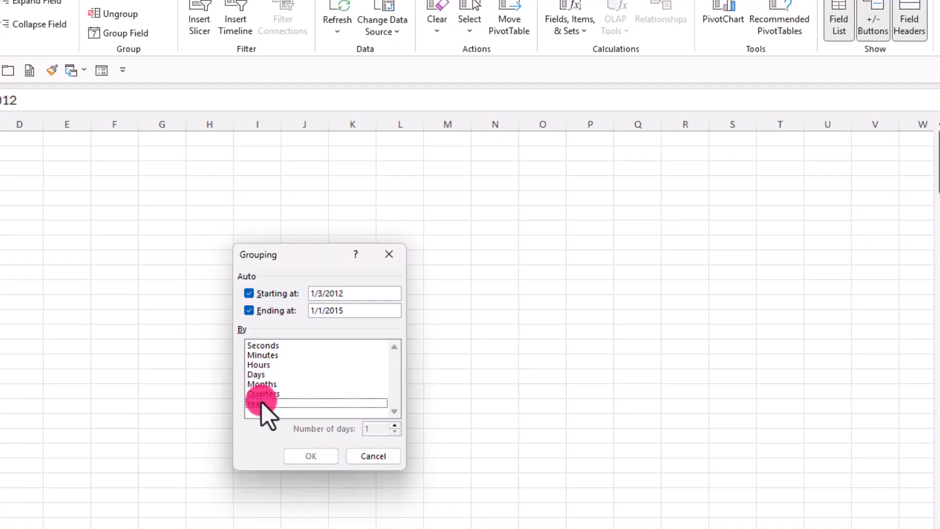
click(260, 375)
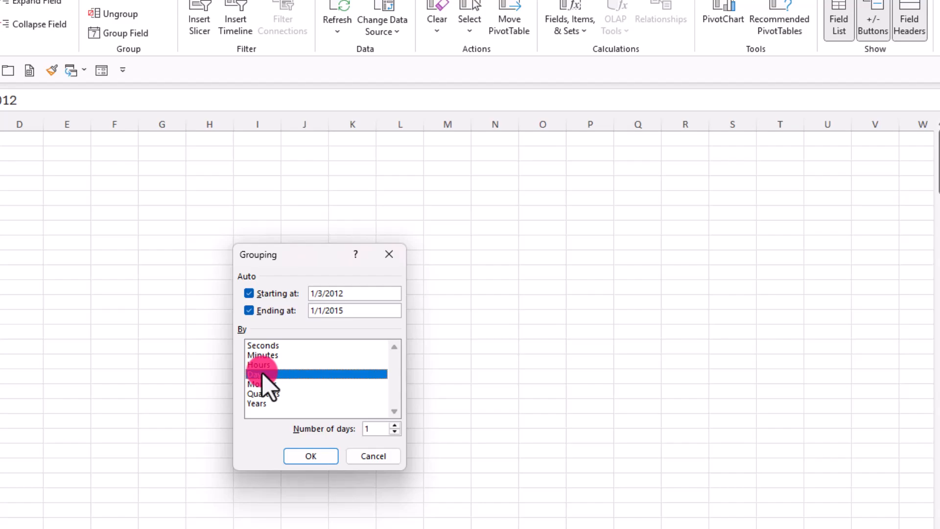
click(395, 427)
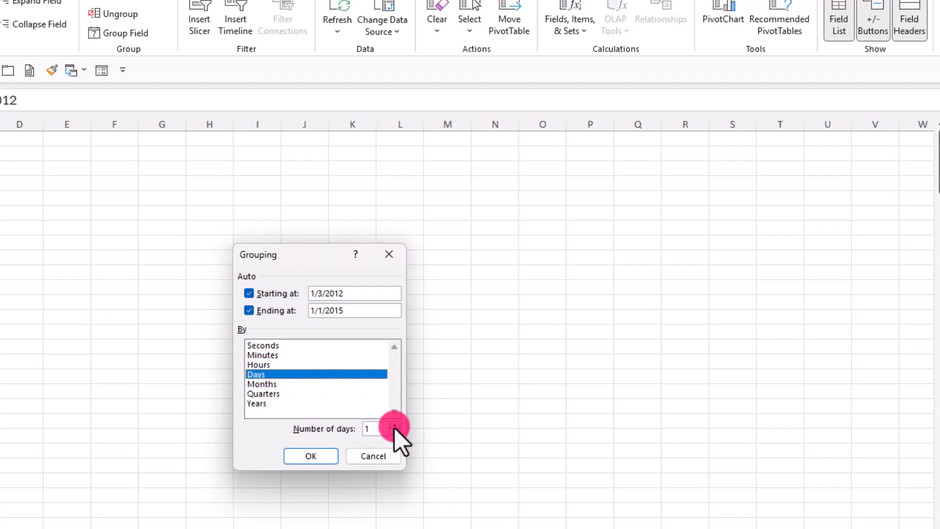
click(394, 427)
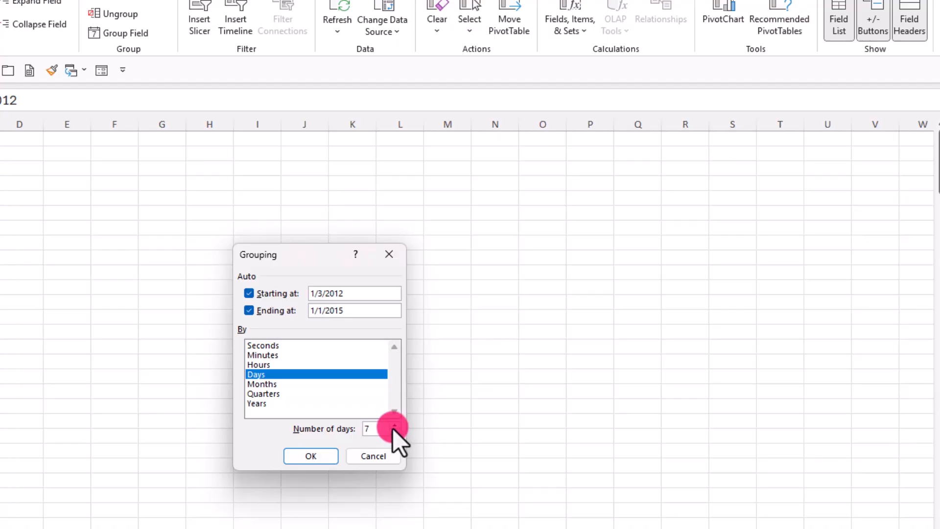
click(319, 457)
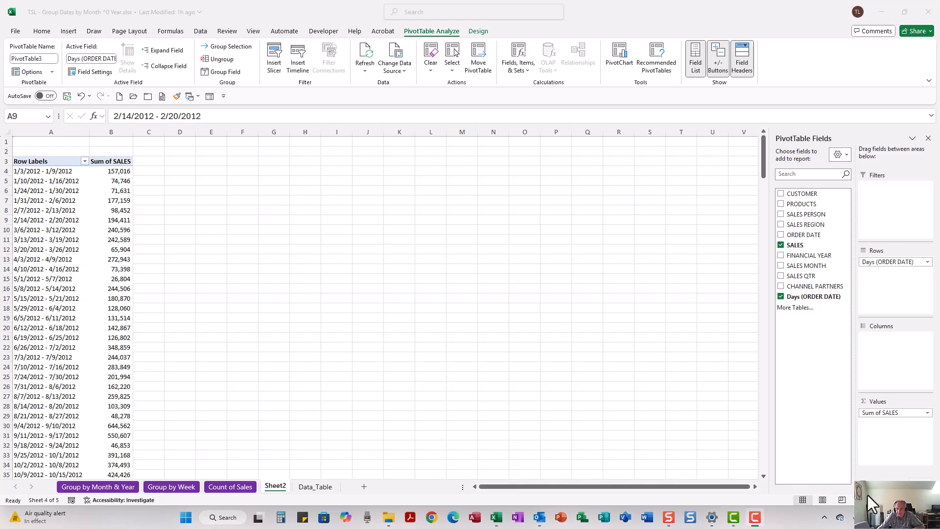
Check the calendar for January 2012 to see which weekday the first days of the year fall on.
click(911, 519)
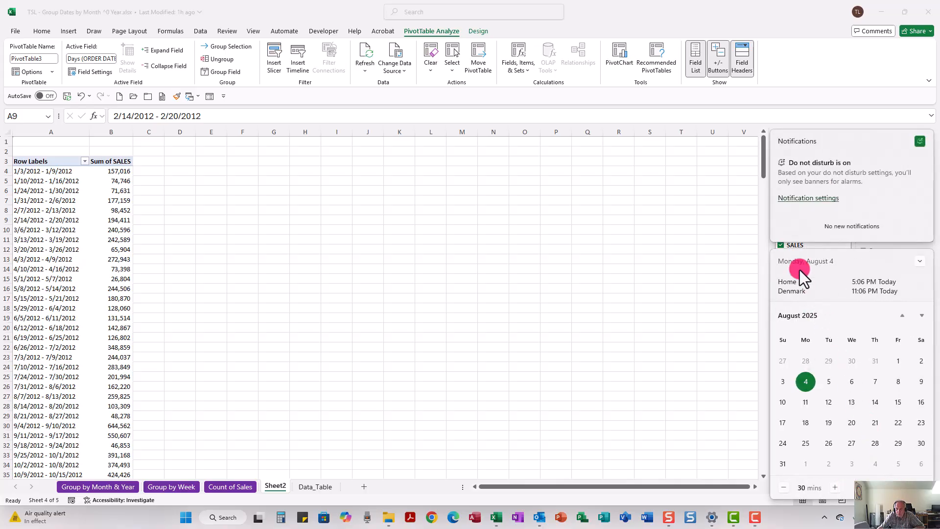
click(795, 314)
click(794, 319)
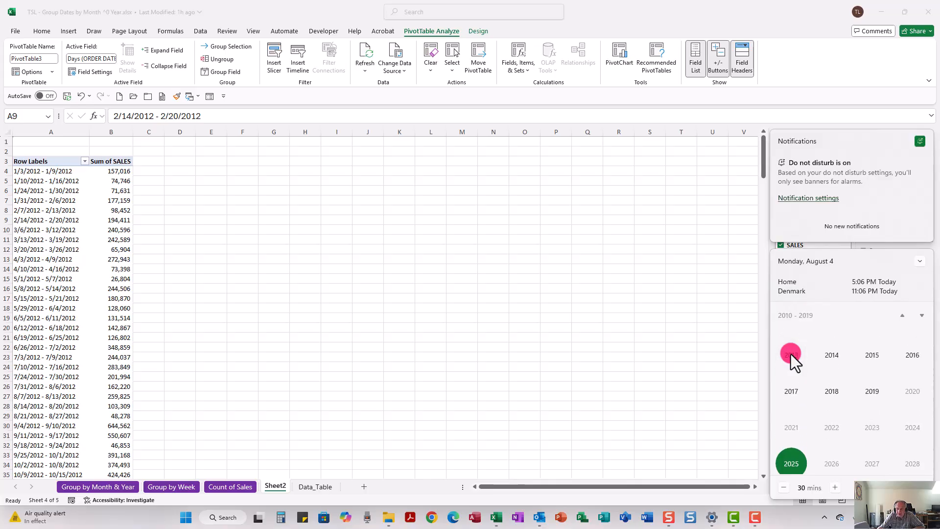
scroll(791, 354, up, 1)
click(911, 343)
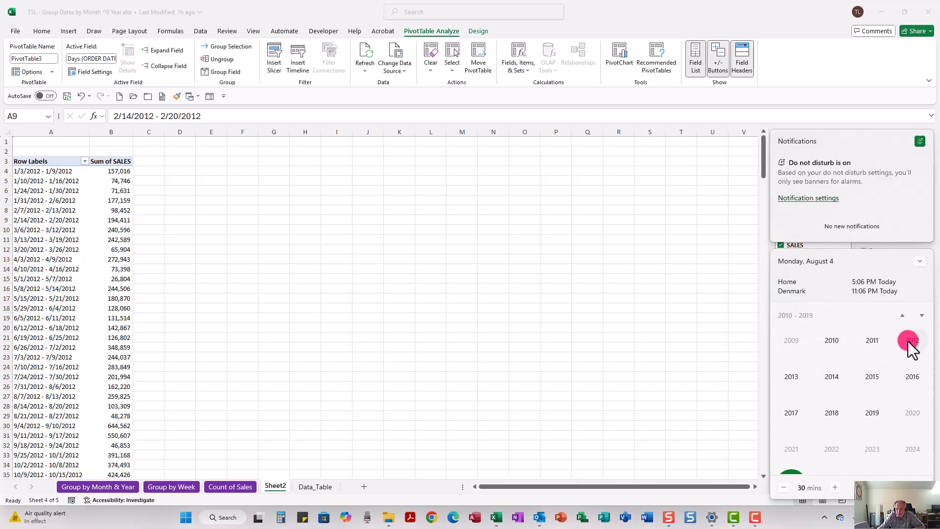
click(792, 350)
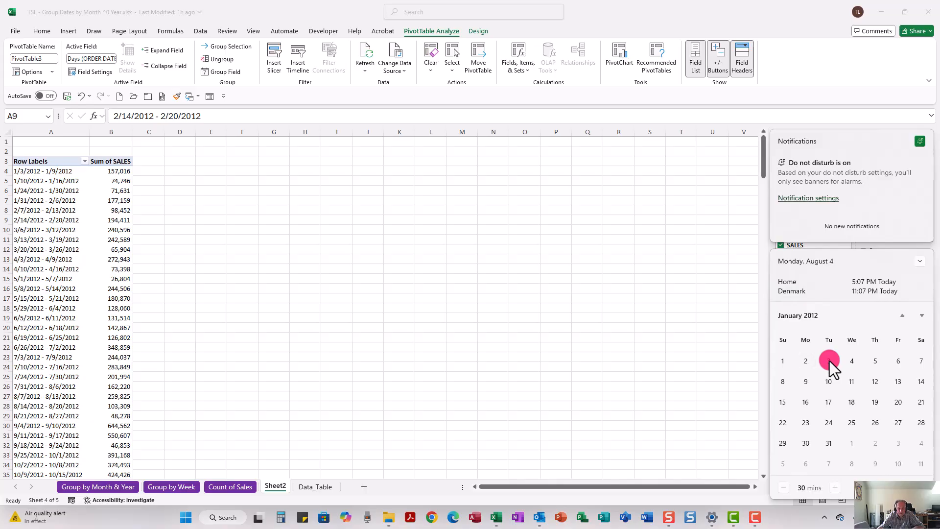
click(618, 316)
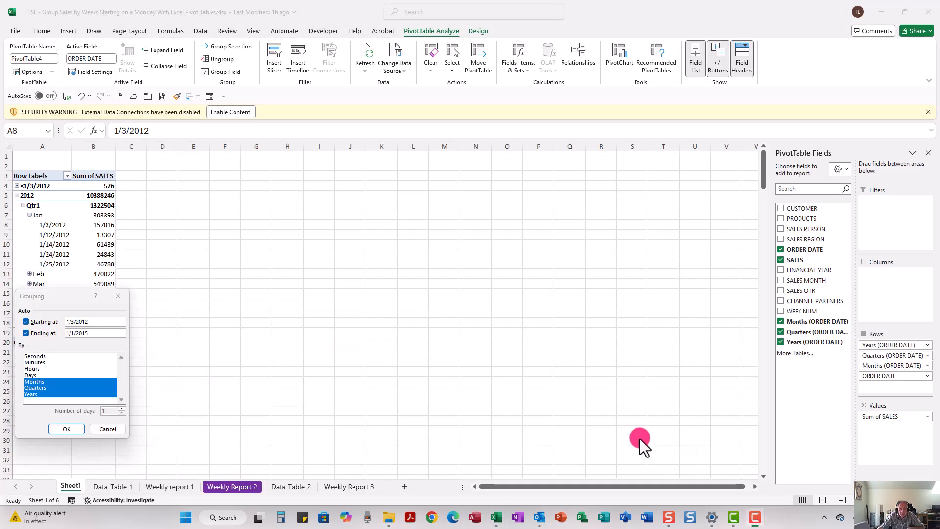
Change the order date grouping to Days only instead of Months, Quarters and Years.
drag(72, 292, 275, 224)
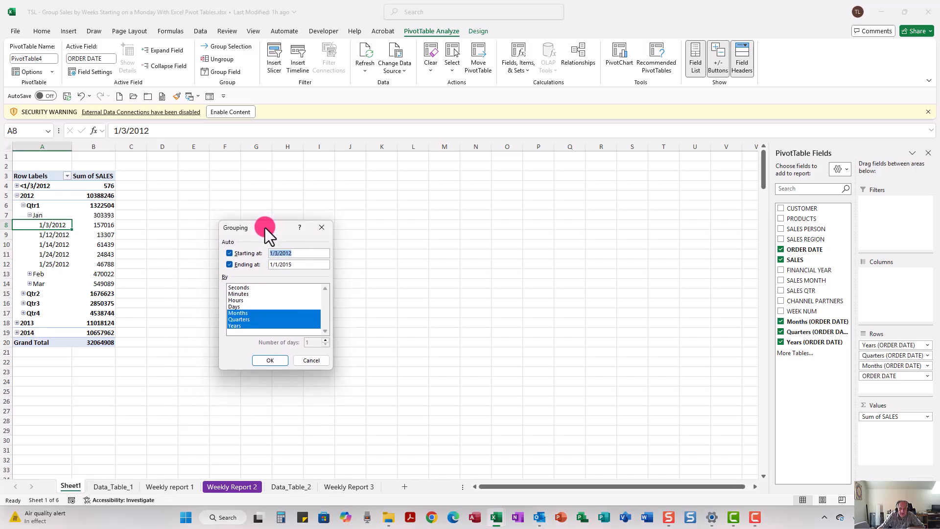
click(234, 313)
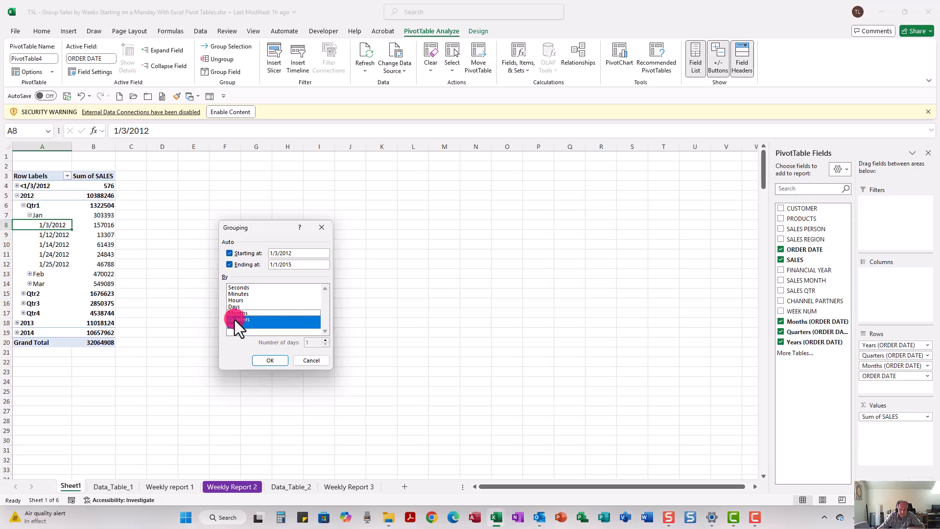
click(234, 319)
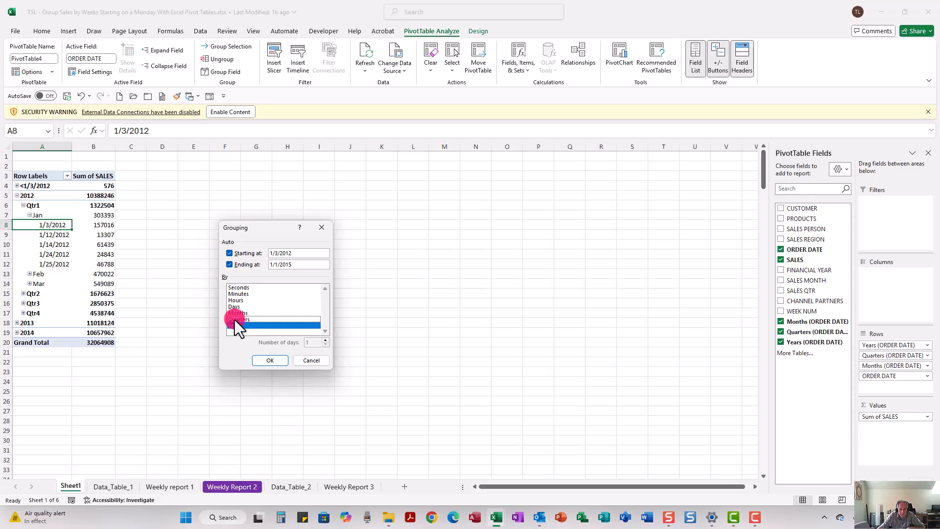
click(235, 327)
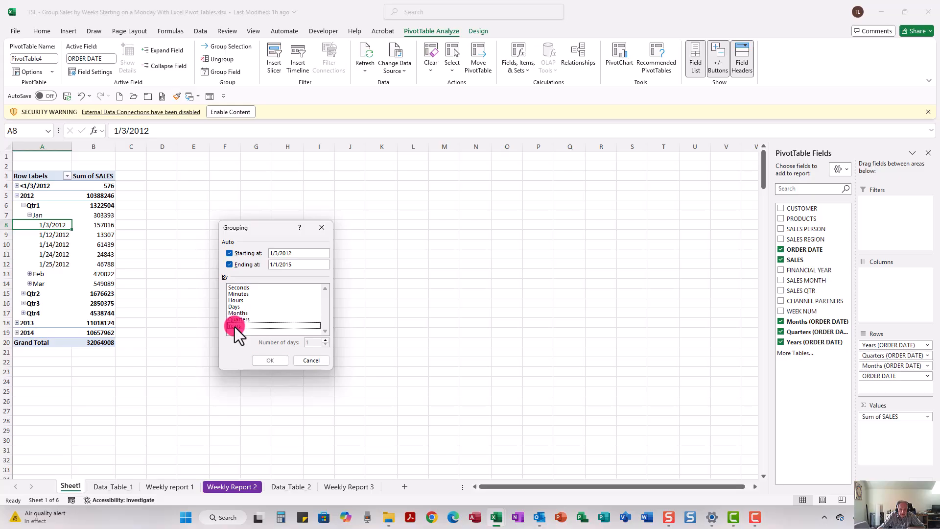
click(235, 307)
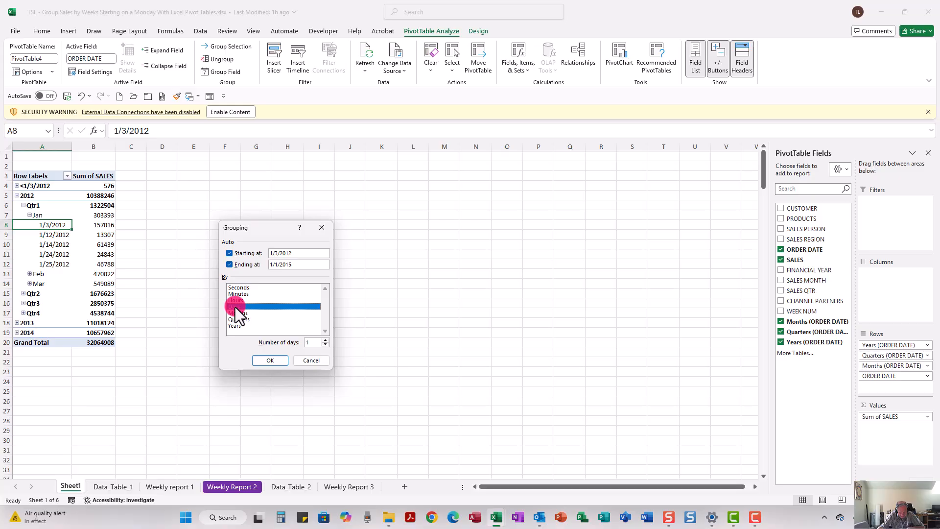
click(691, 449)
Set the grouping start date to 1/2/2012 with 7 days per group so weeks begin on Monday.
click(262, 263)
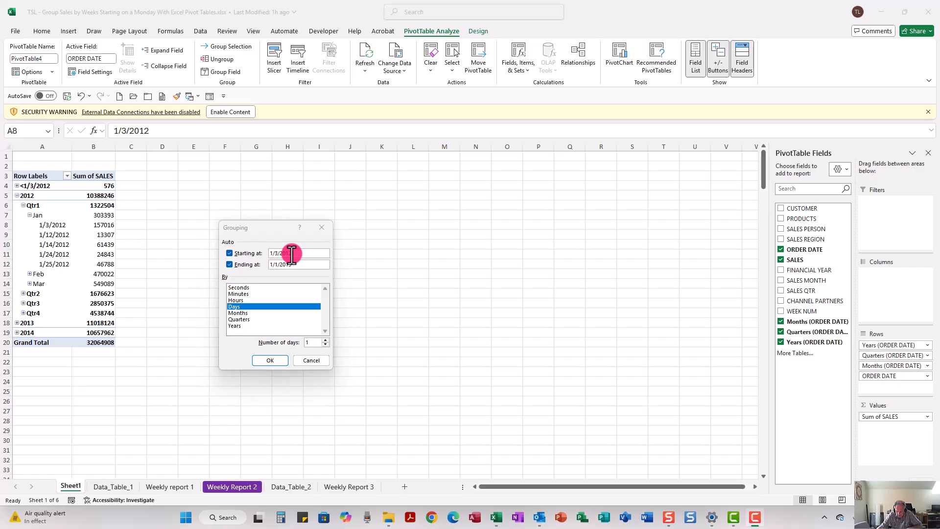
click(229, 253)
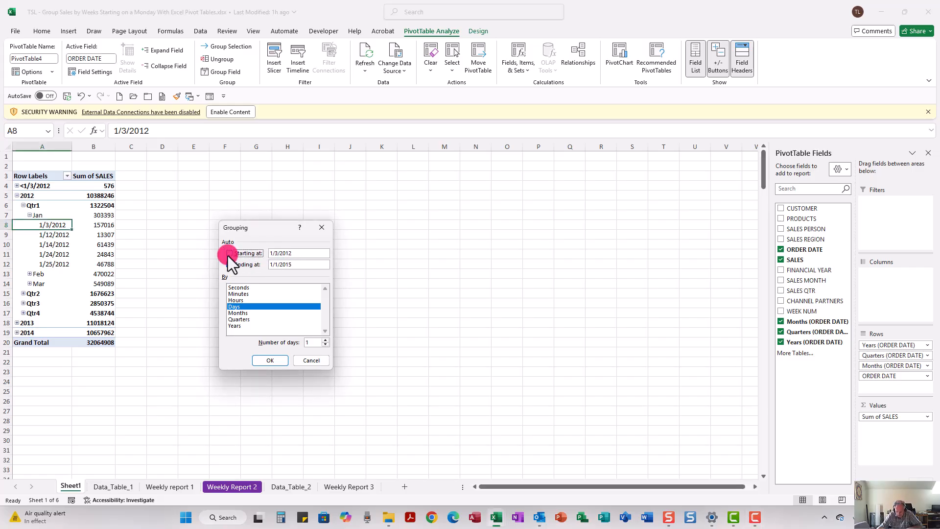
click(286, 265)
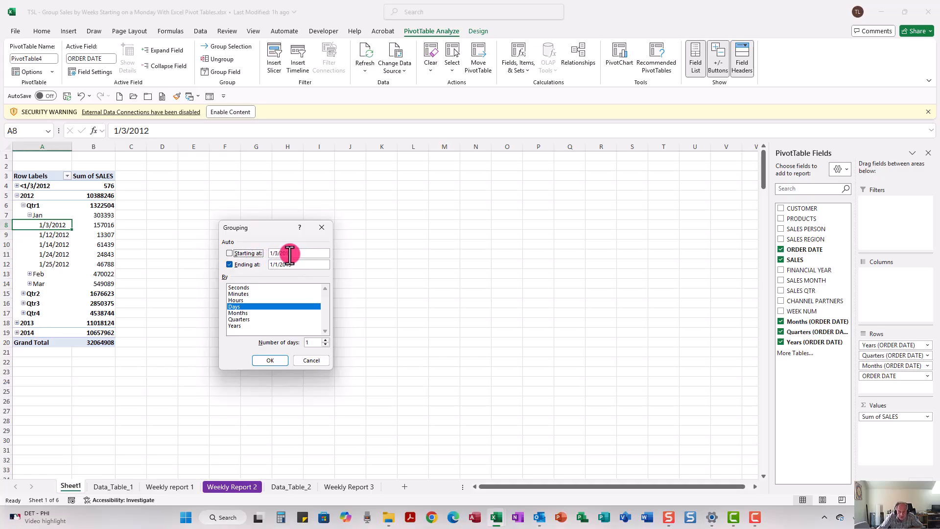
drag(275, 253, 278, 253)
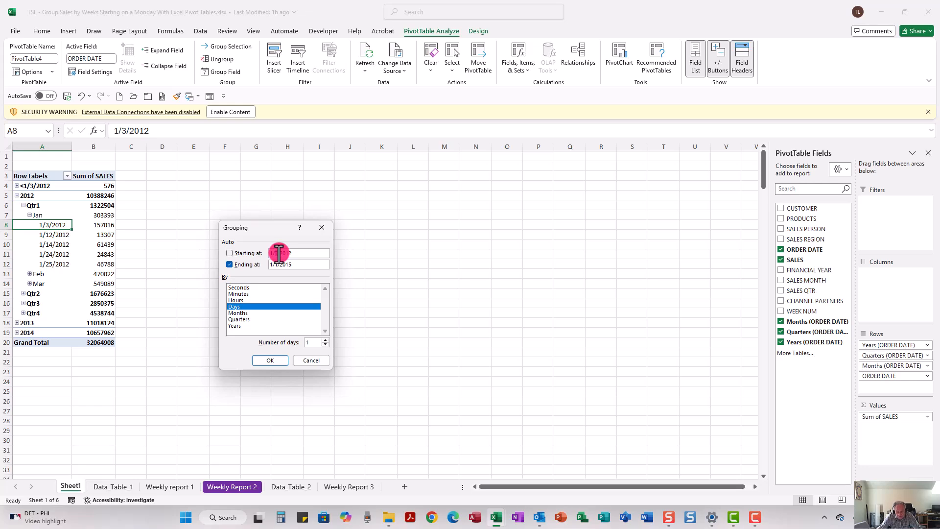
text(2)
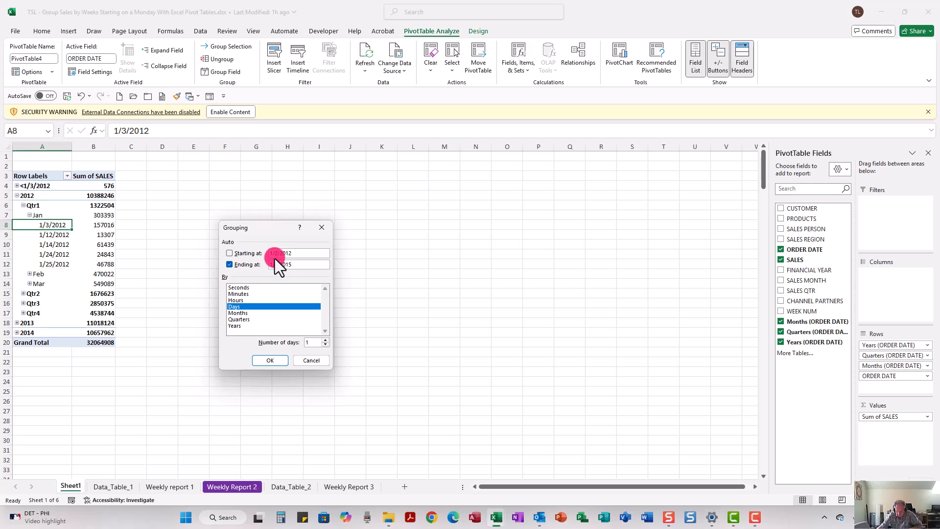
click(263, 359)
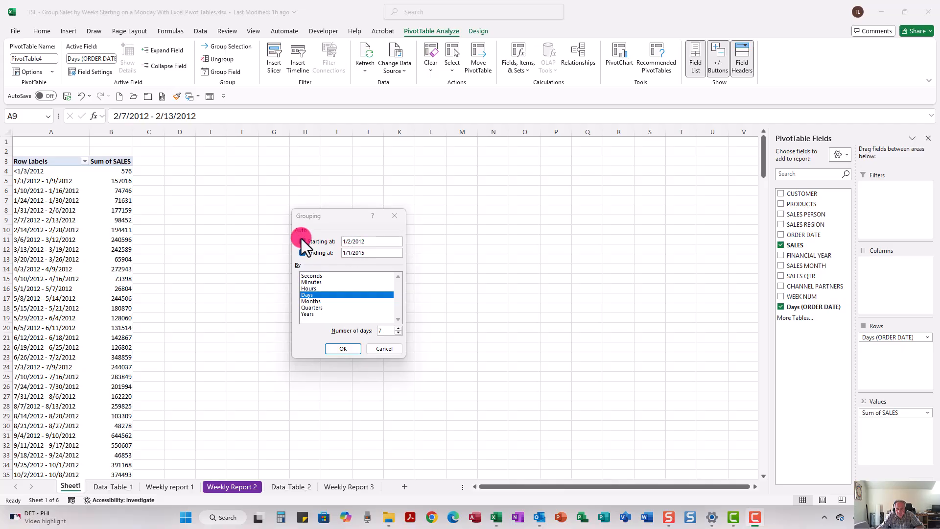
click(337, 348)
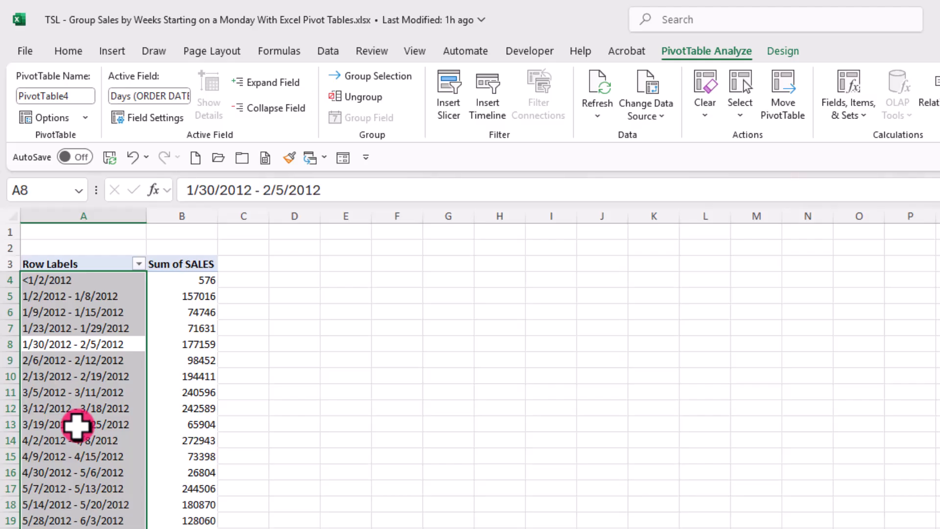
Reopen the Grouping dialog to review the weekly grouping settings, then cancel it.
right_click(76, 425)
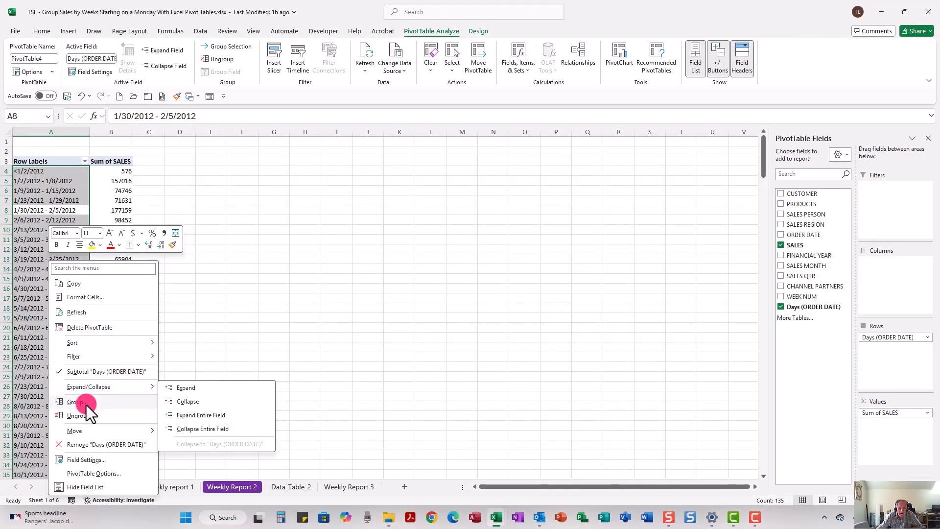
click(86, 403)
drag(83, 328, 282, 221)
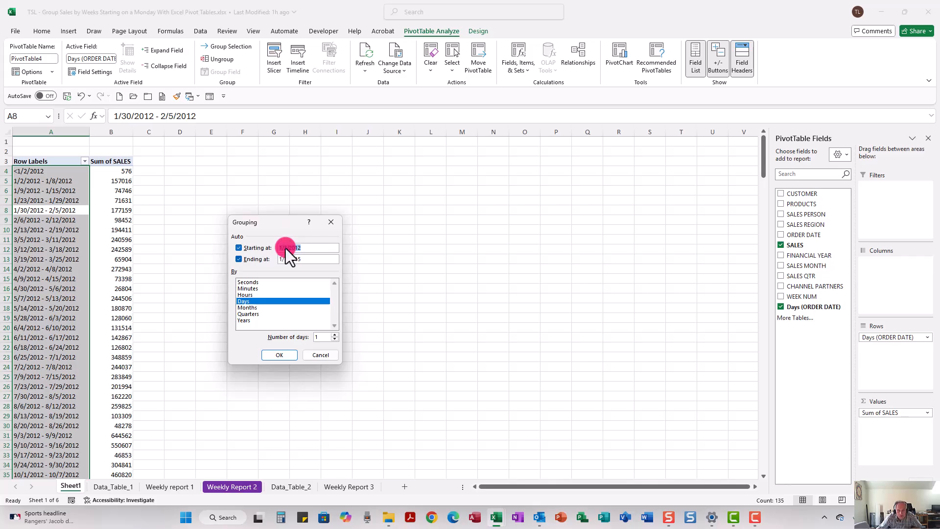
click(239, 248)
click(239, 248)
click(315, 356)
click(40, 198)
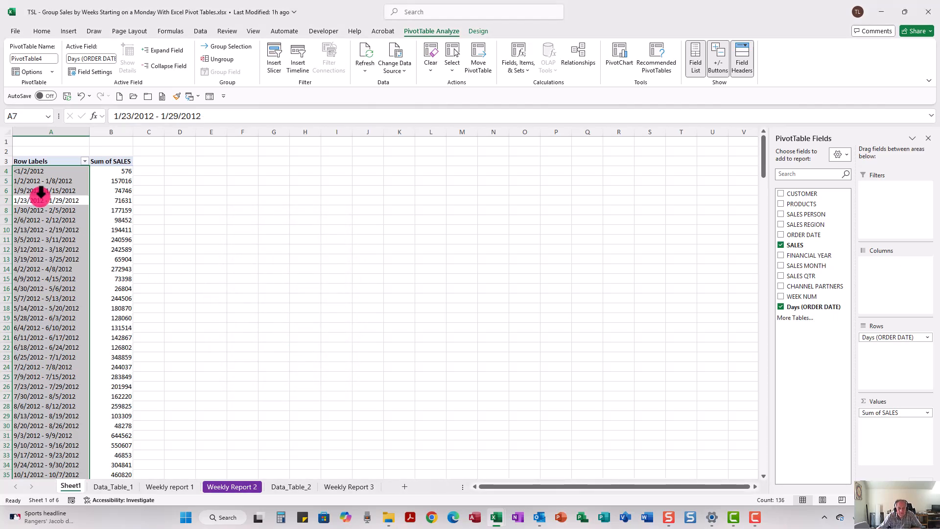
mouse_move(112, 199)
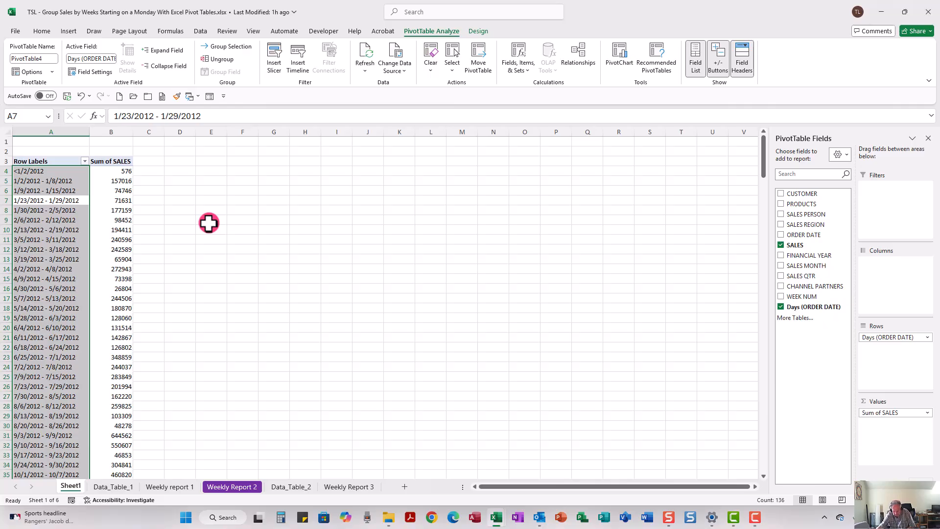
Format the weekly pivot's Sum of SALES values as Currency with 0 decimal places.
right_click(113, 237)
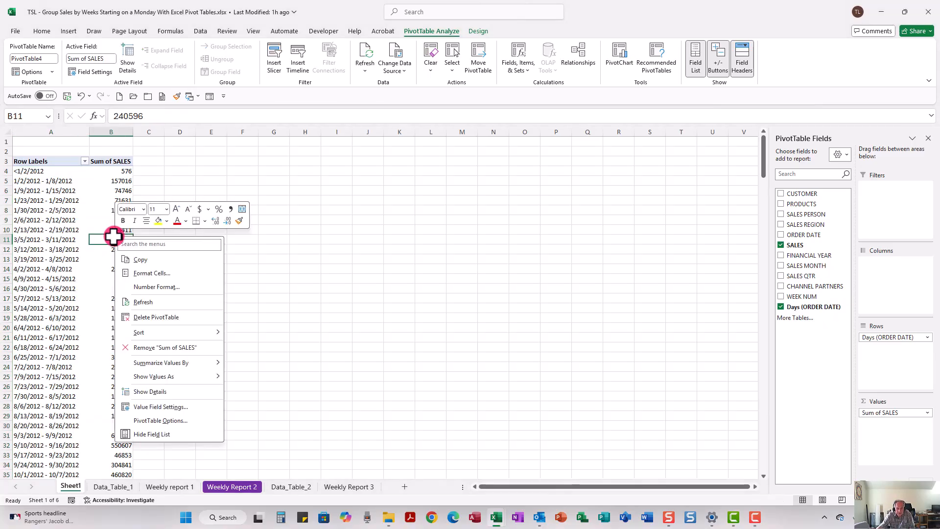
click(139, 287)
click(31, 219)
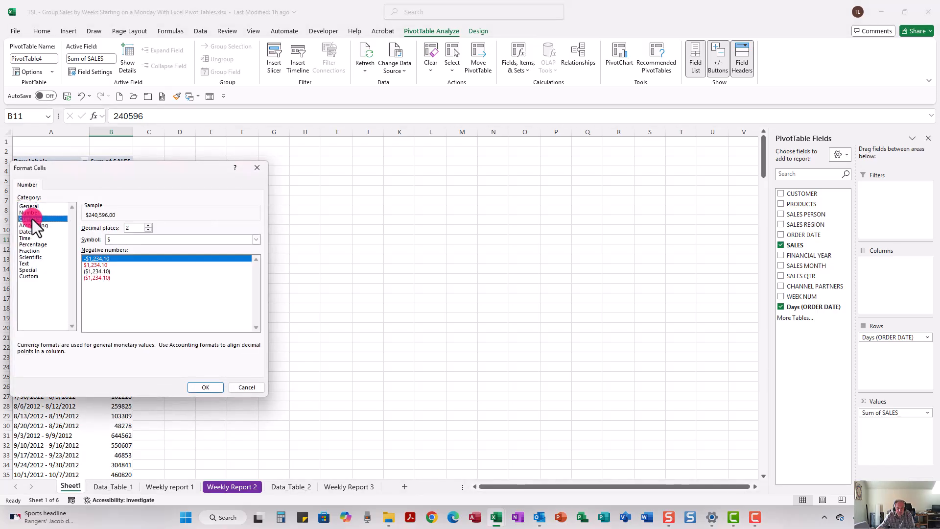
click(149, 230)
click(149, 232)
click(201, 386)
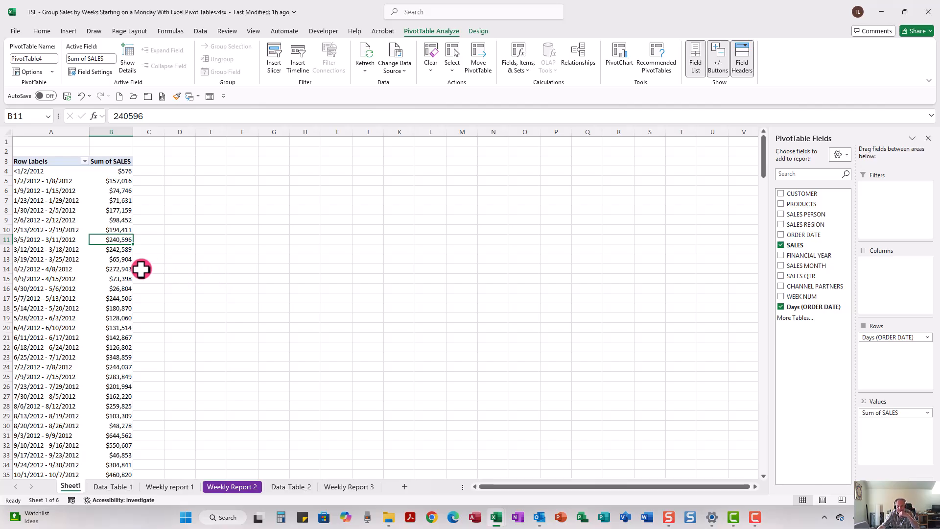
Open the Excel Options Data settings to review the automatic date grouping option, then close them.
click(13, 31)
click(27, 484)
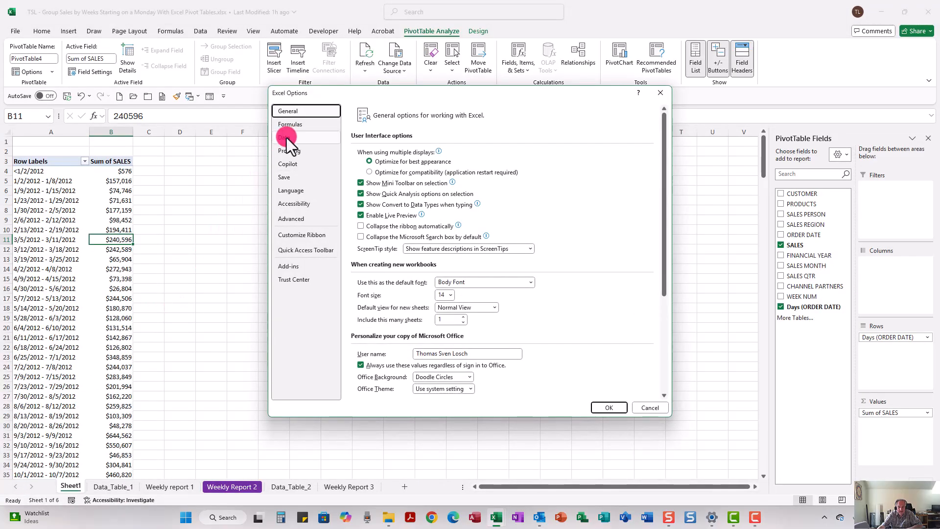
click(287, 137)
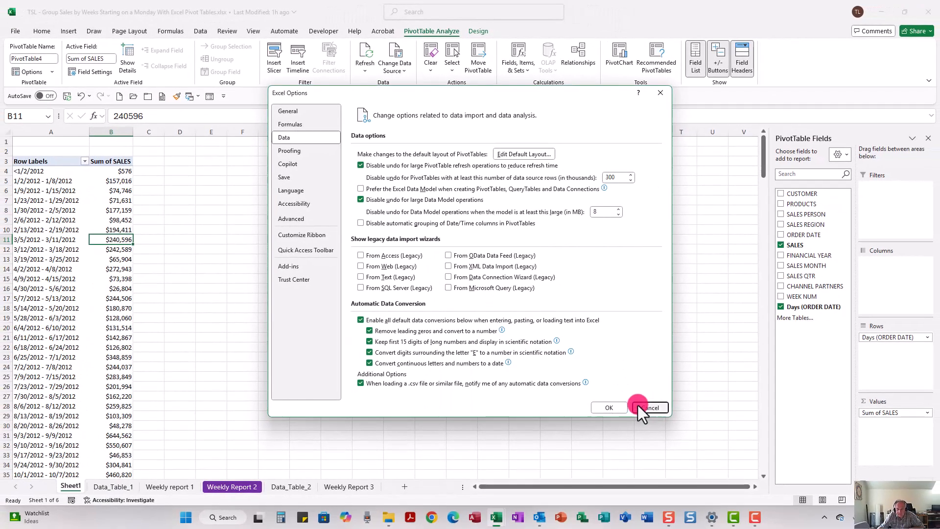
click(639, 406)
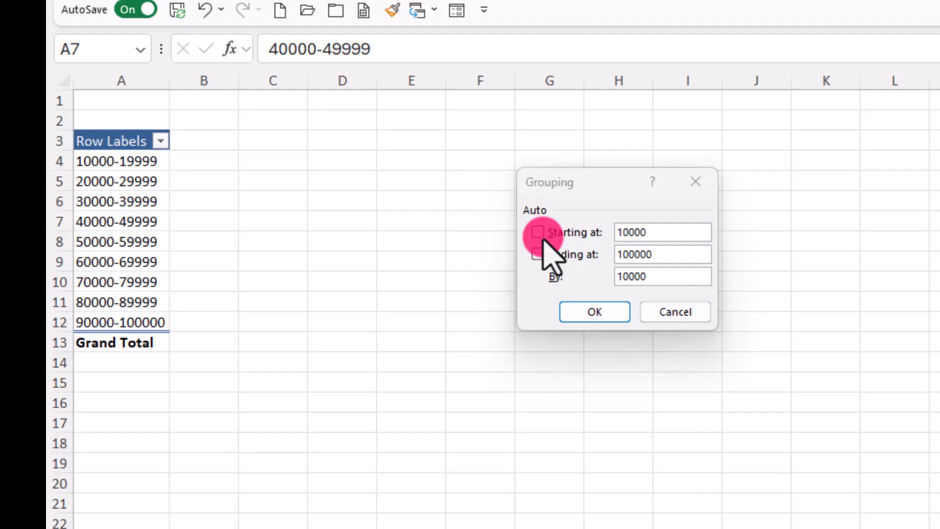
Add SALES twice to the Values area of the sales-range PivotTable.
key(Escape)
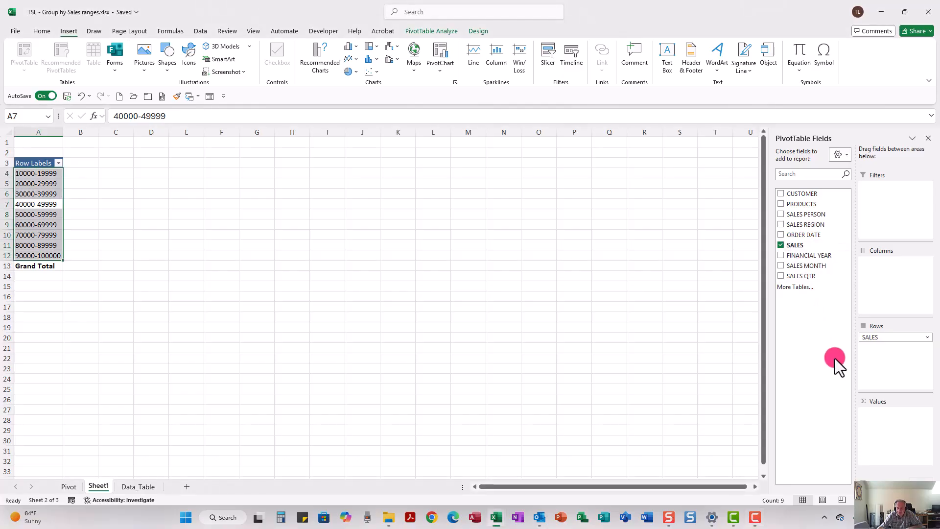
drag(796, 245, 862, 414)
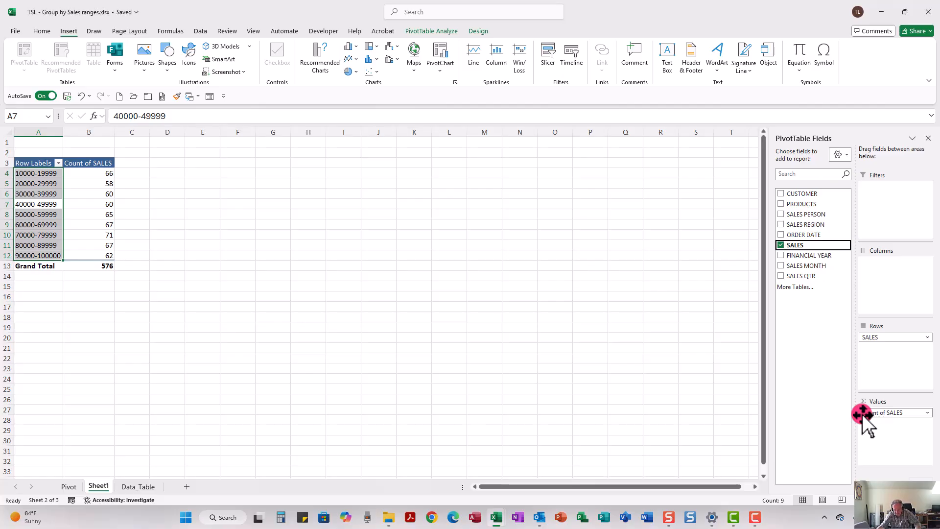
drag(796, 244, 887, 433)
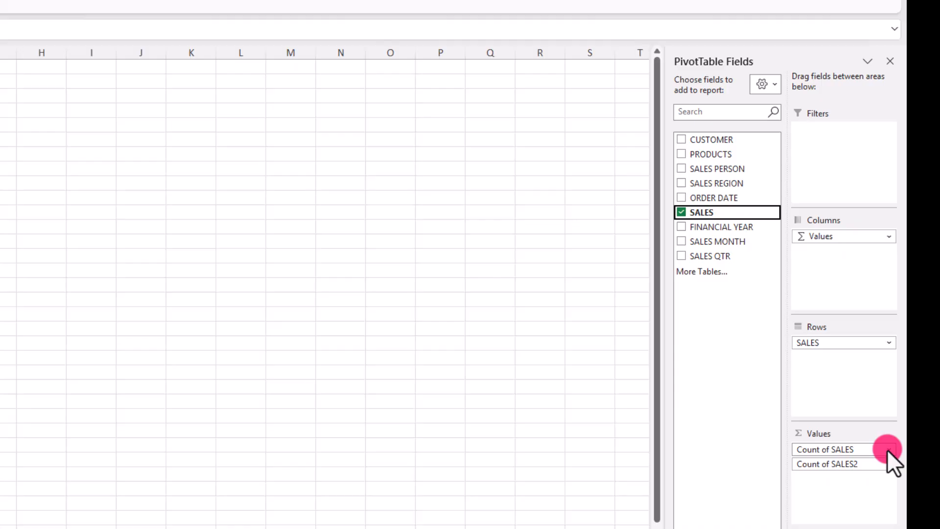
Change the first SALES value field to summarize by Sum.
click(888, 449)
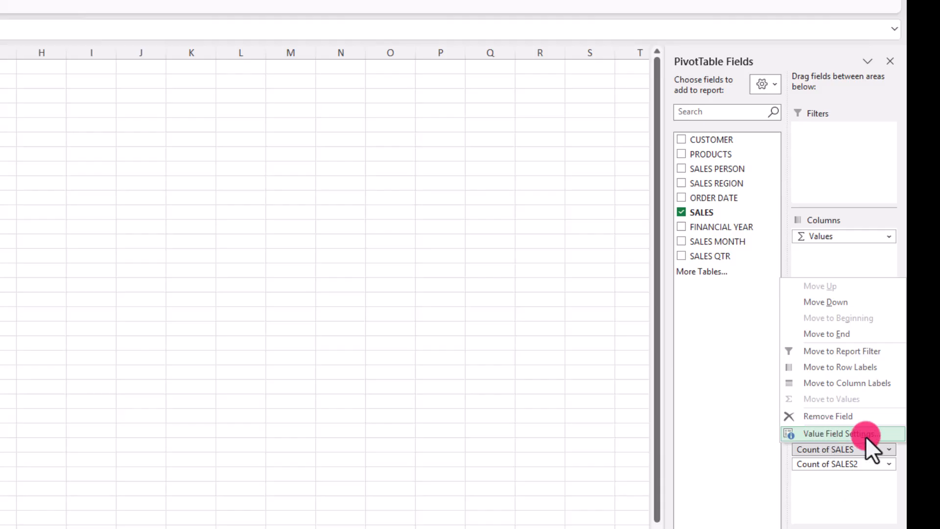
click(839, 433)
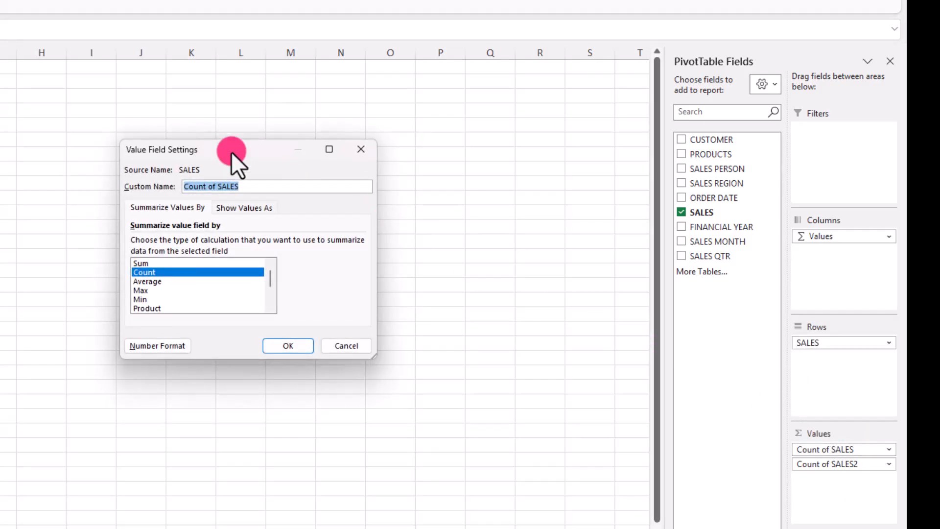
click(146, 263)
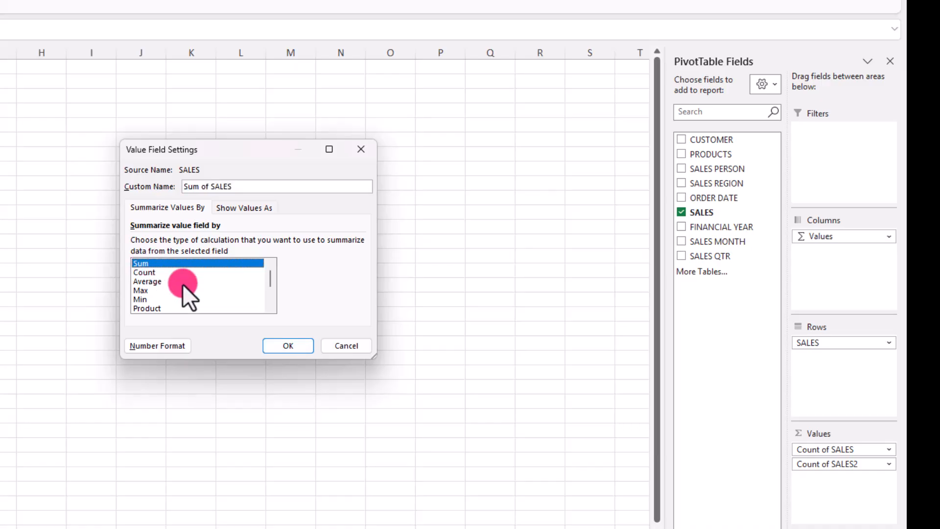
click(288, 345)
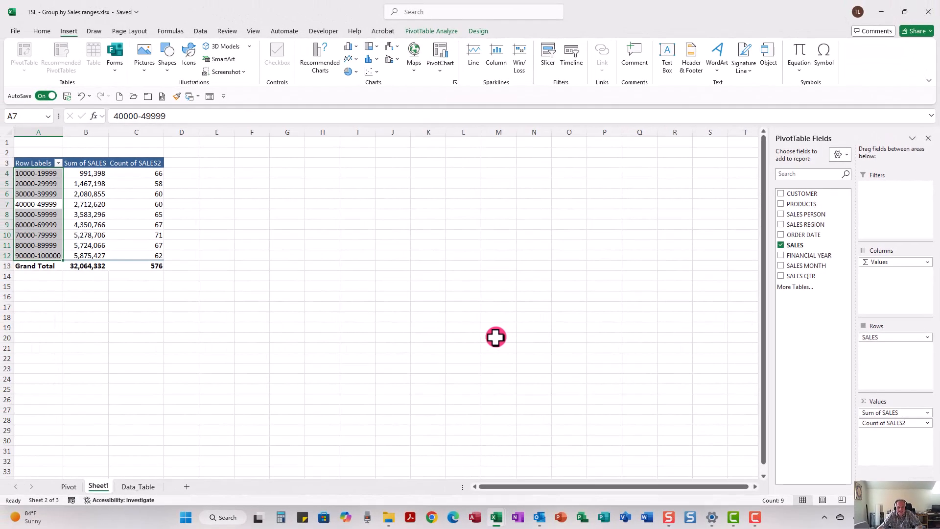
click(240, 224)
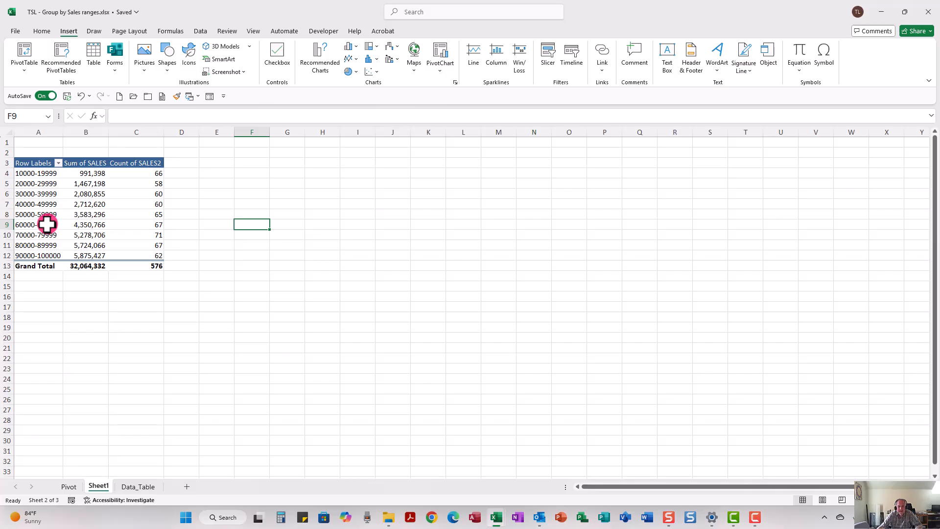
Sort the sales-range PivotTable by Count of SALES2 from largest to smallest.
right_click(141, 199)
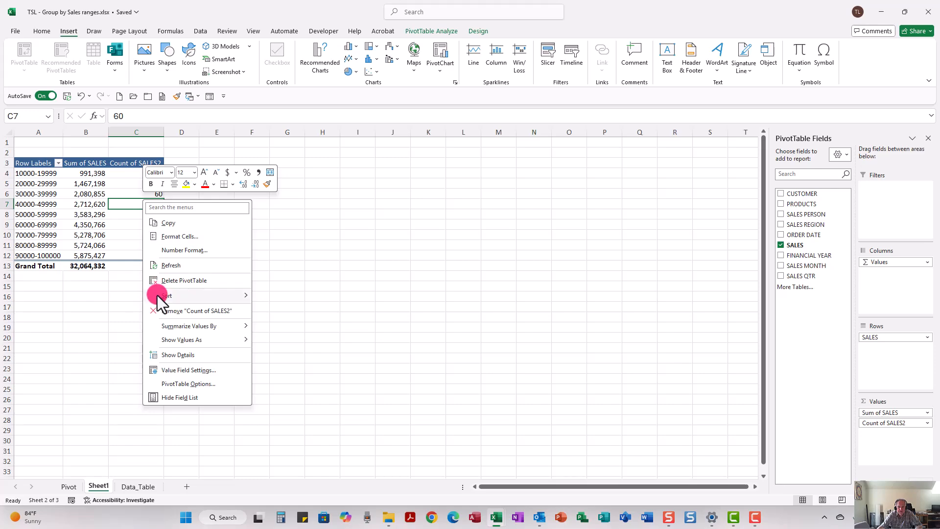
mouse_move(157, 295)
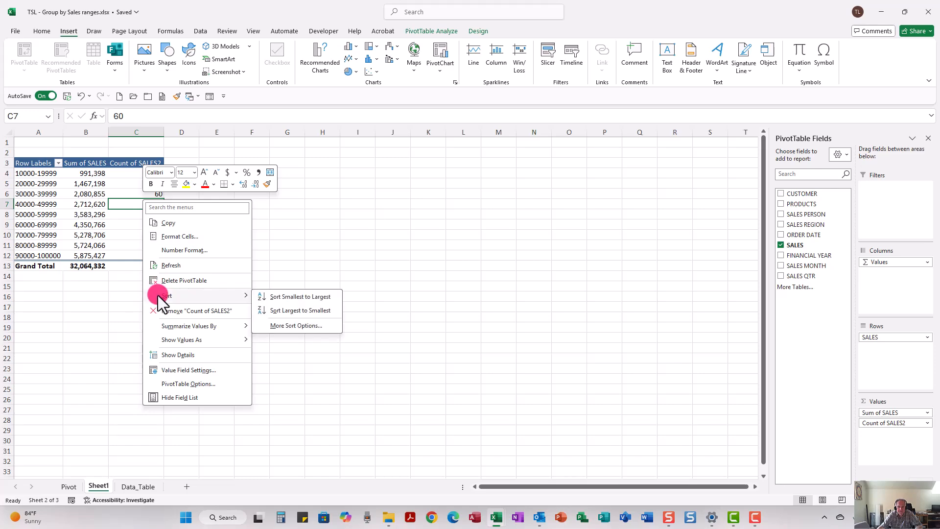
click(293, 312)
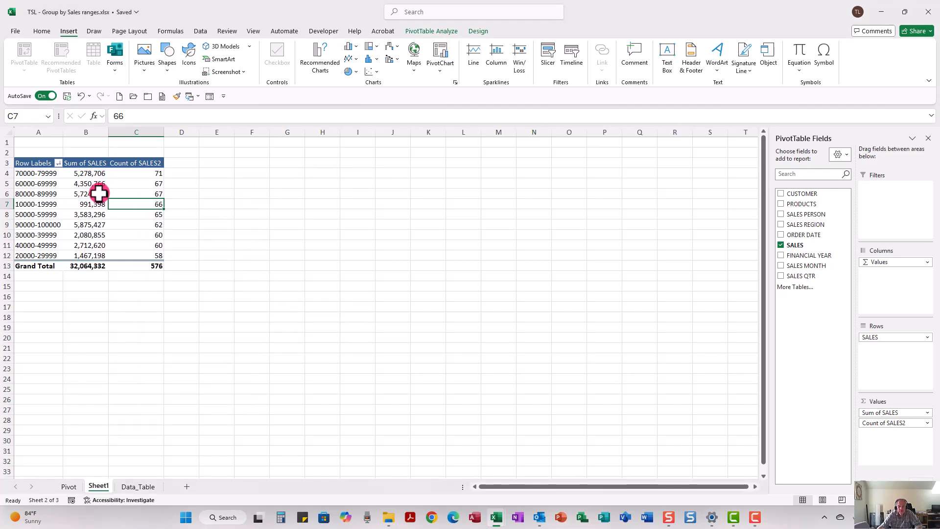
Examine the sorted sales ranges, selecting individual range rows to compare their sums and counts.
mouse_move(101, 192)
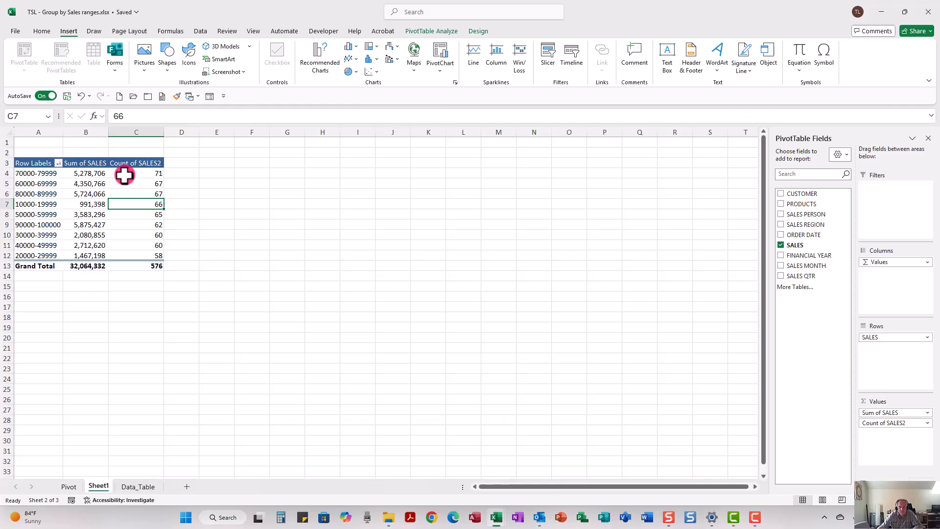
mouse_move(146, 174)
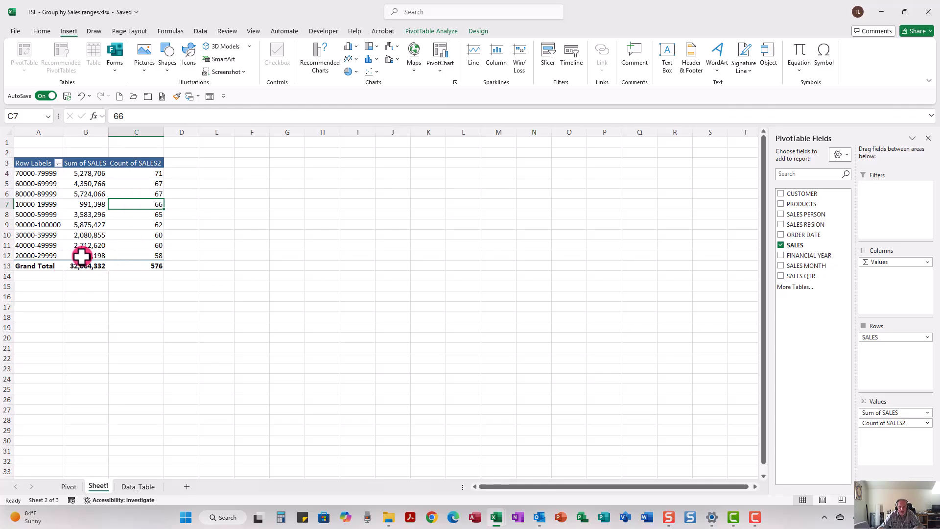
mouse_move(82, 255)
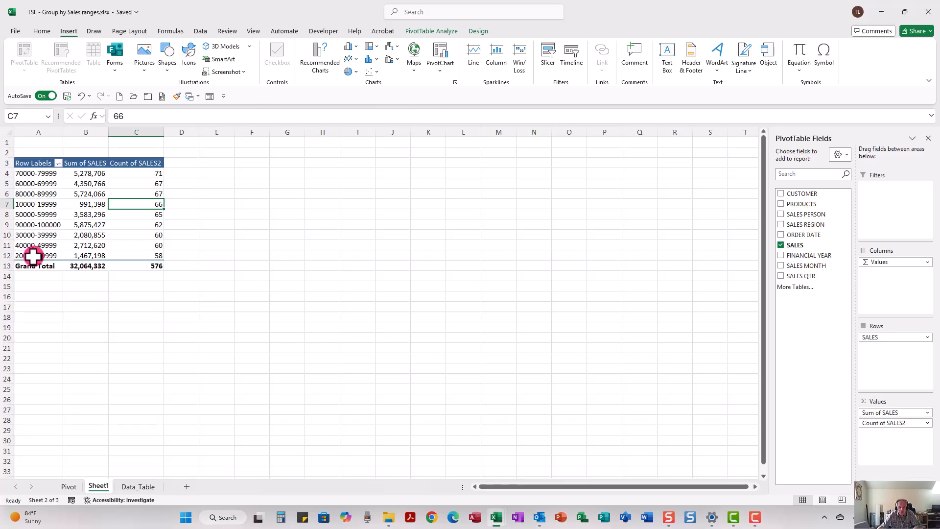
mouse_move(49, 258)
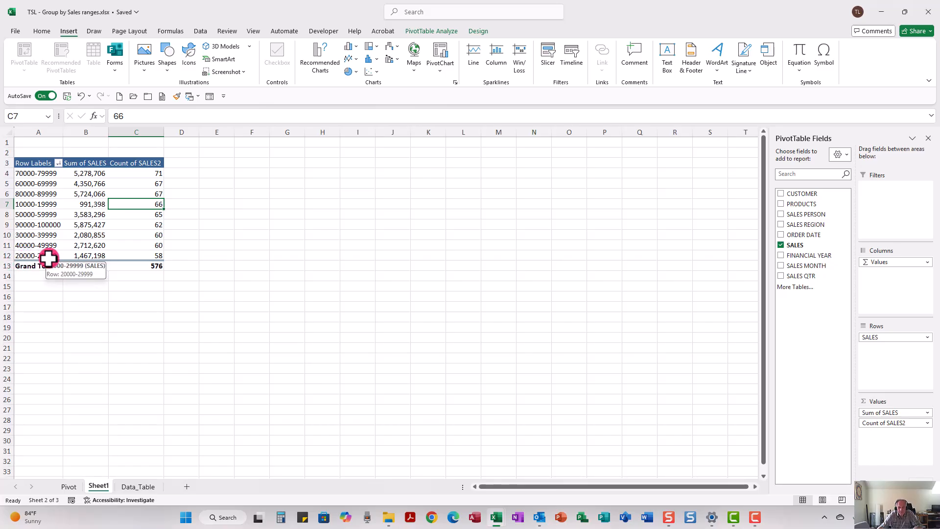
mouse_move(146, 257)
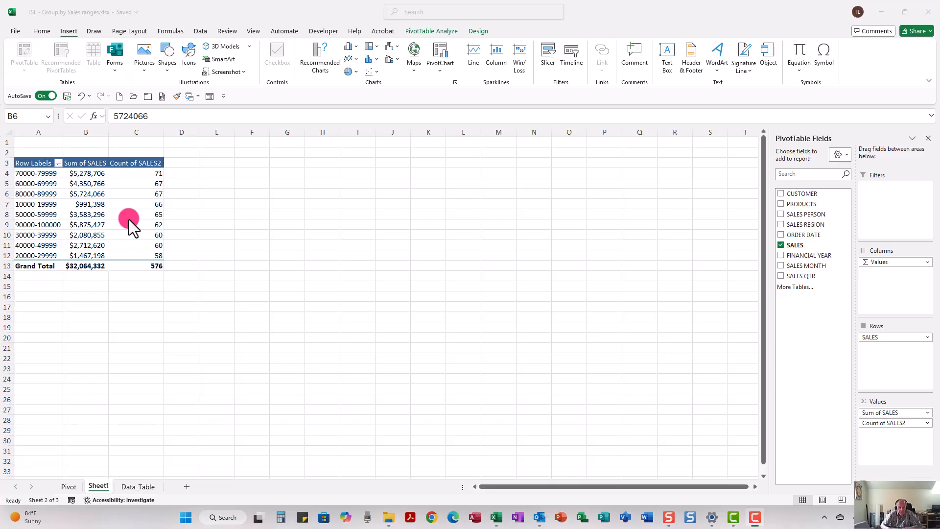
click(6, 204)
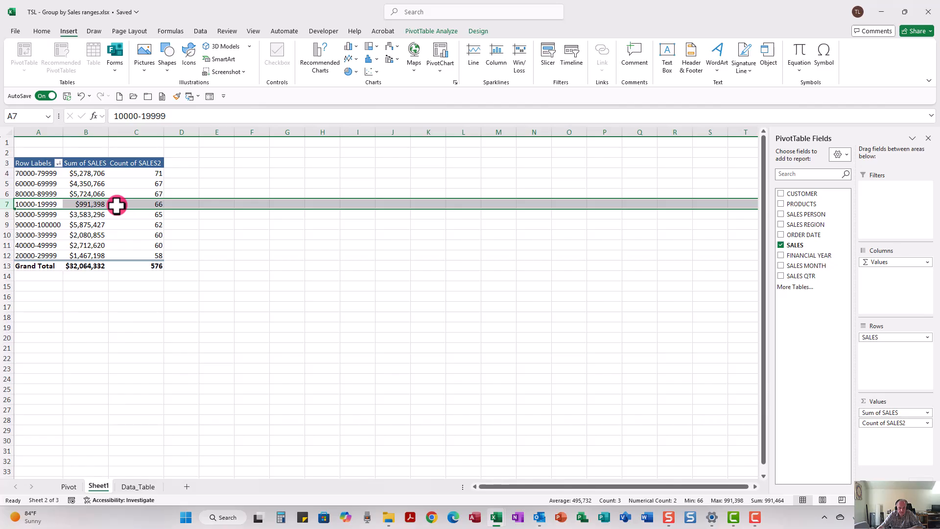
mouse_move(116, 205)
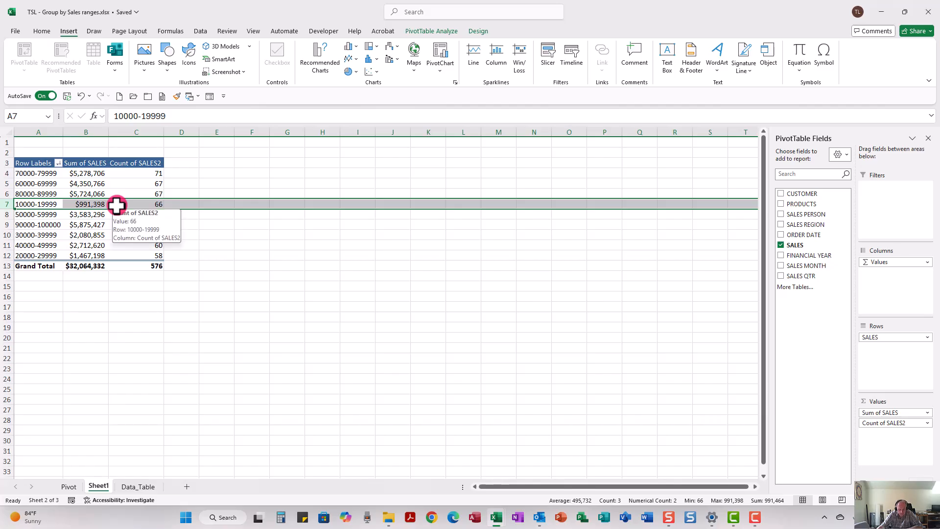
click(4, 173)
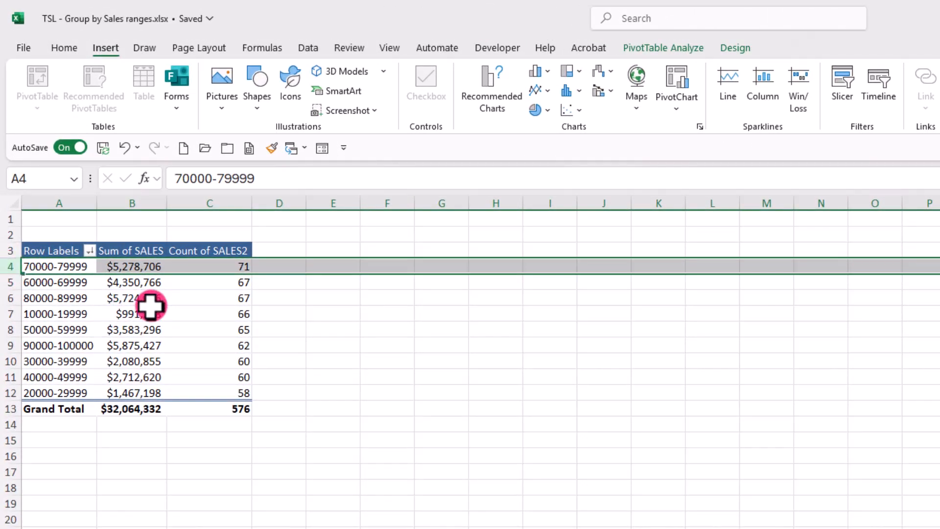
mouse_move(150, 307)
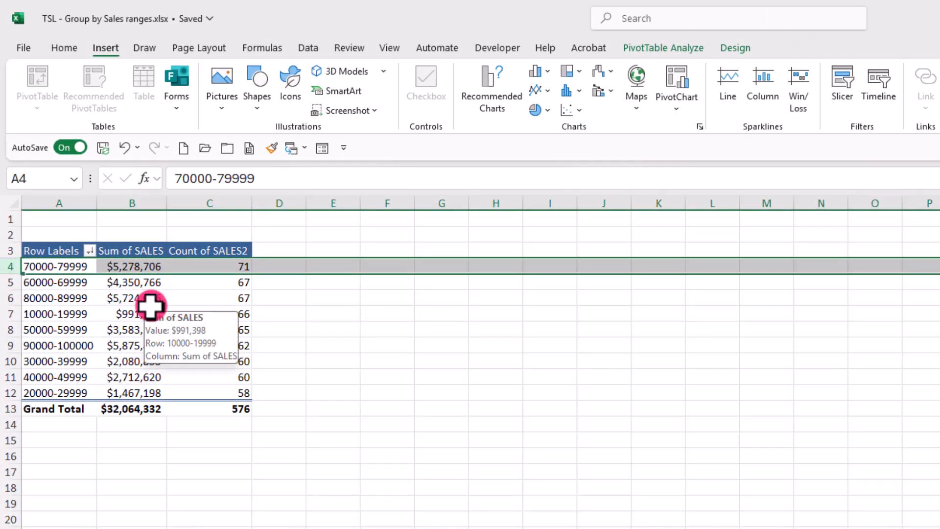
click(5, 346)
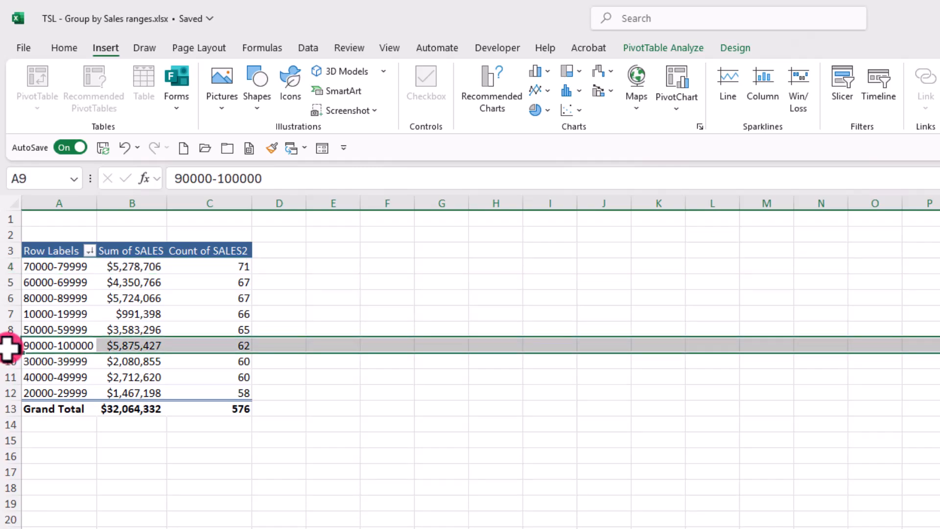
Sort the sales-range PivotTable by Sum of SALES from largest to smallest.
right_click(142, 348)
key(Escape)
click(128, 361)
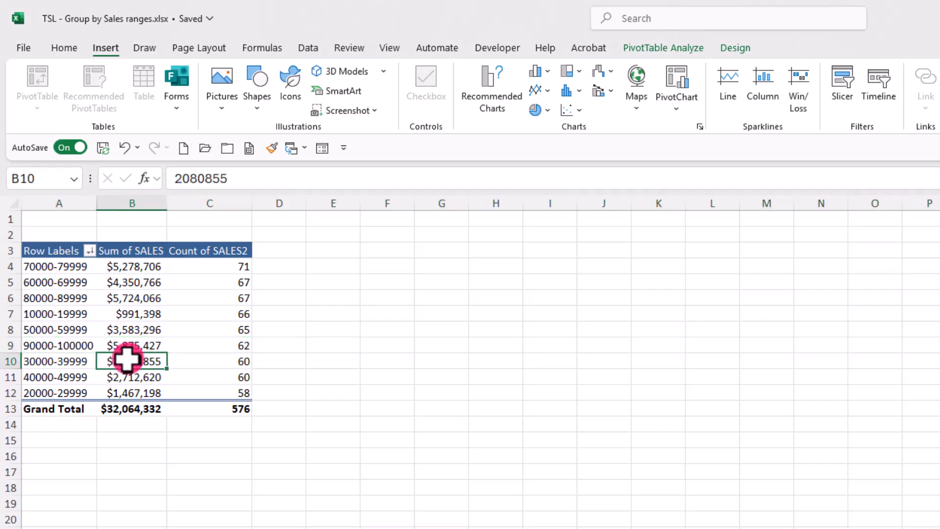
right_click(128, 361)
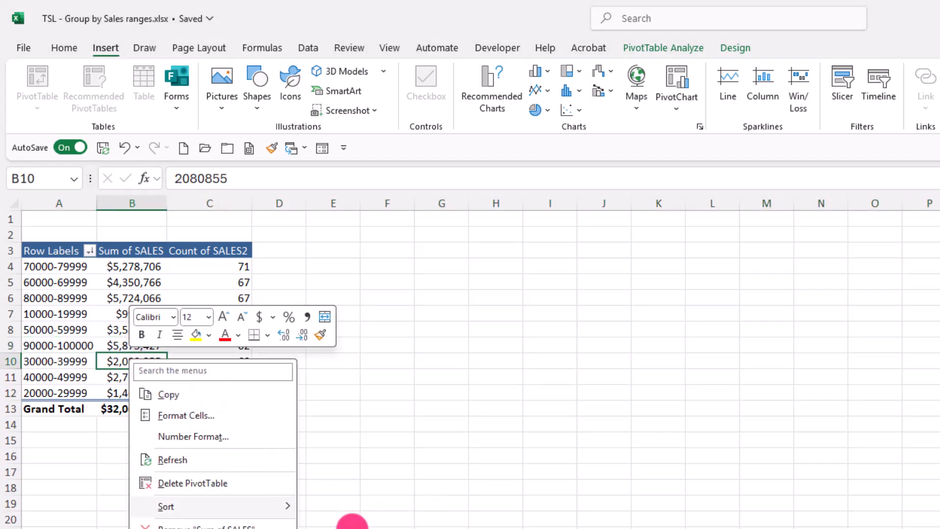
click(353, 525)
click(115, 268)
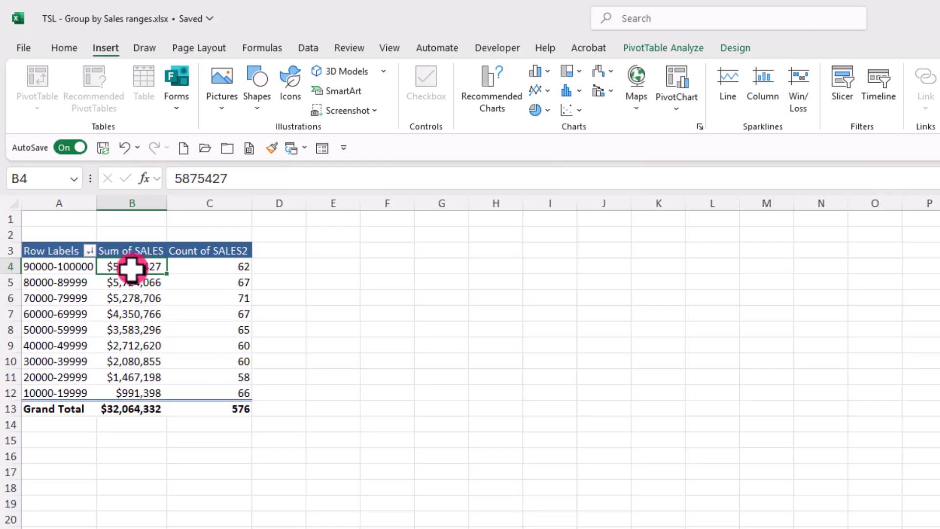
mouse_move(132, 269)
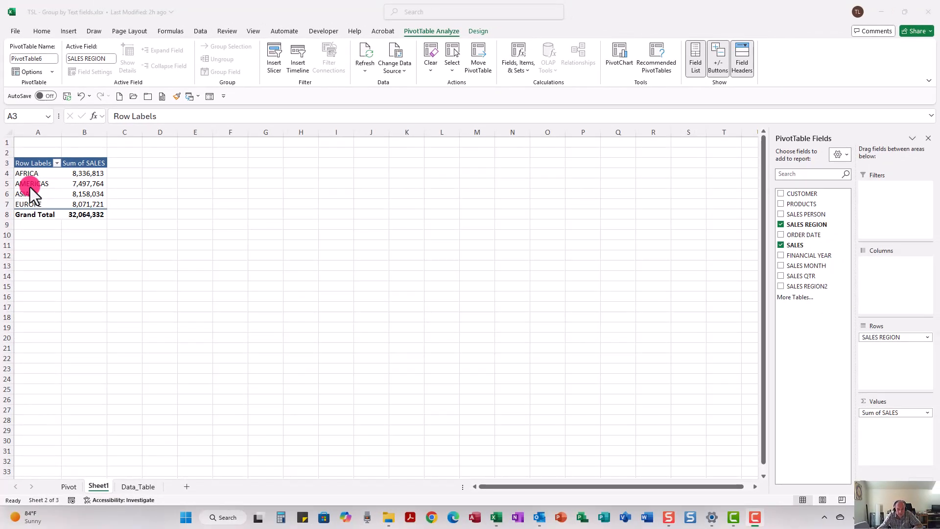
Group the AFRICA and EUROPE rows of the sales-region PivotTable together.
click(4, 173)
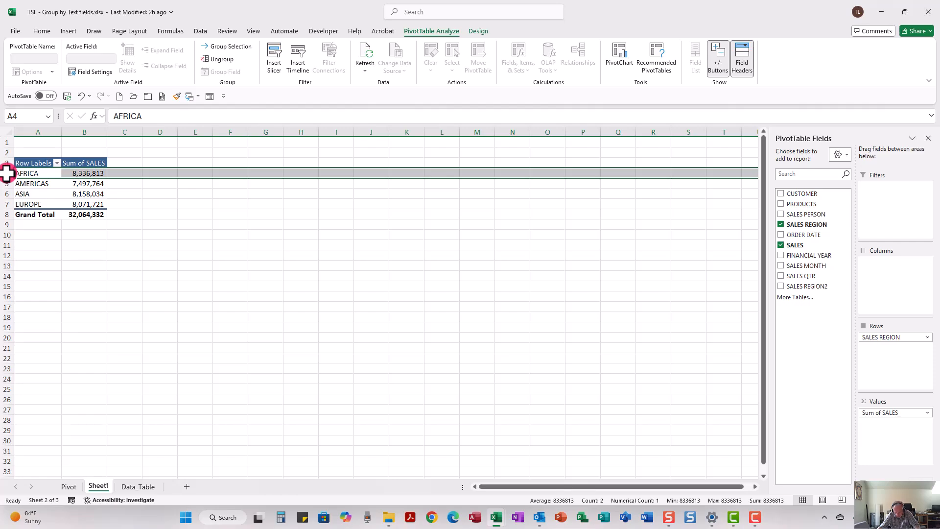
ctrl+click(6, 203)
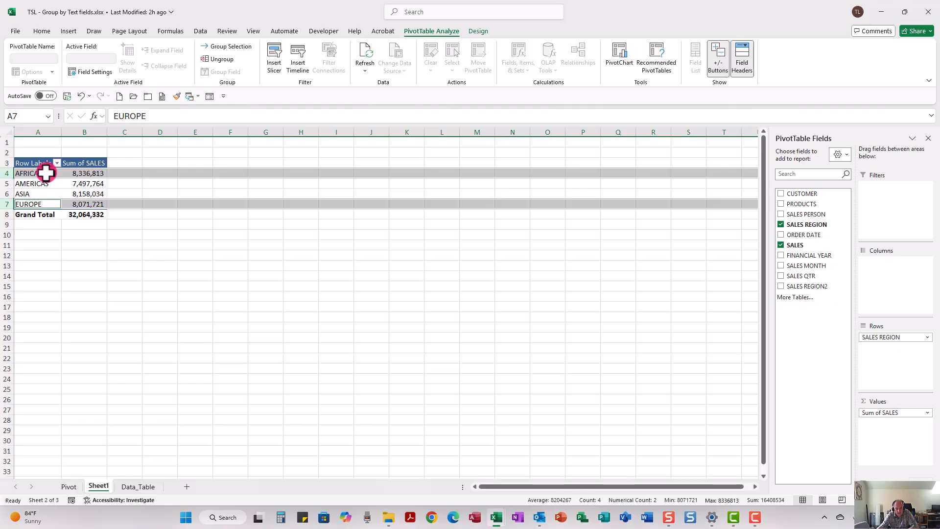
right_click(46, 172)
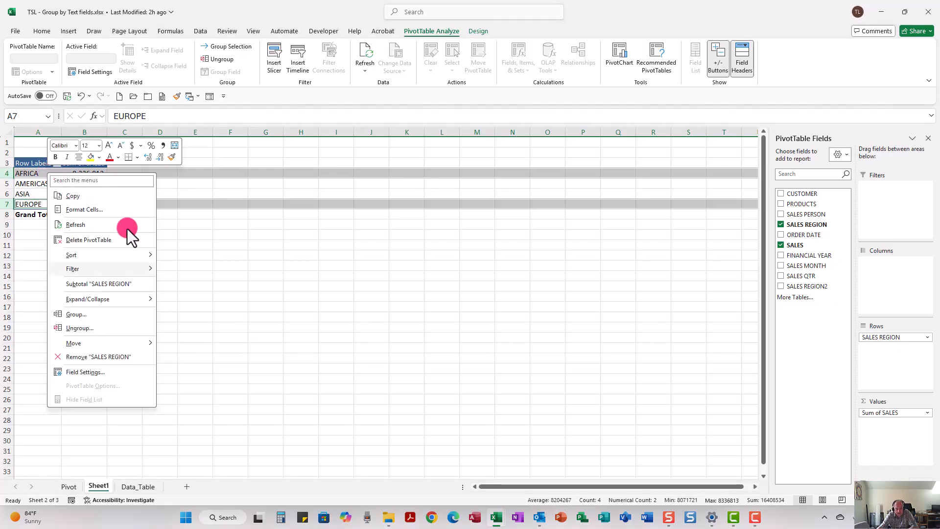
key(g)
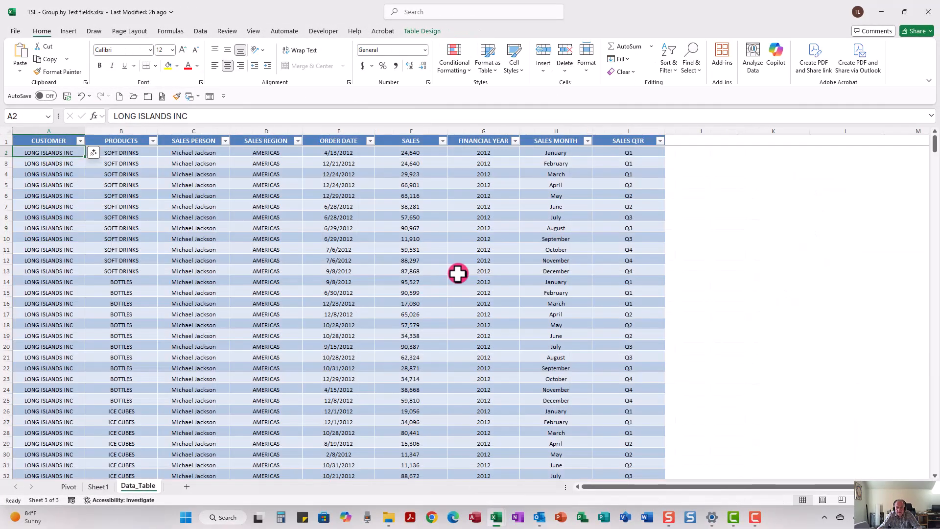
Browse the SALES REGION column of the data table to review the region values.
click(269, 131)
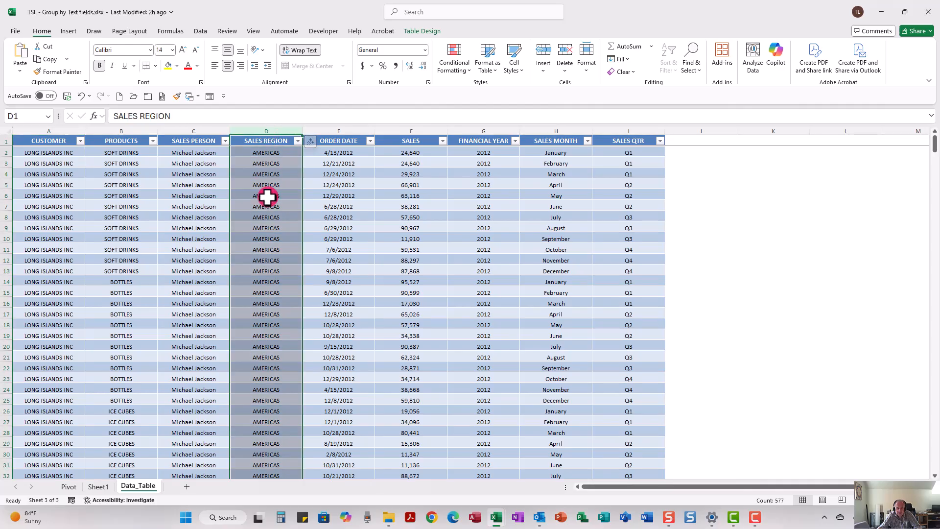
scroll(266, 278, down, 20)
click(266, 278)
scroll(266, 279, down, 20)
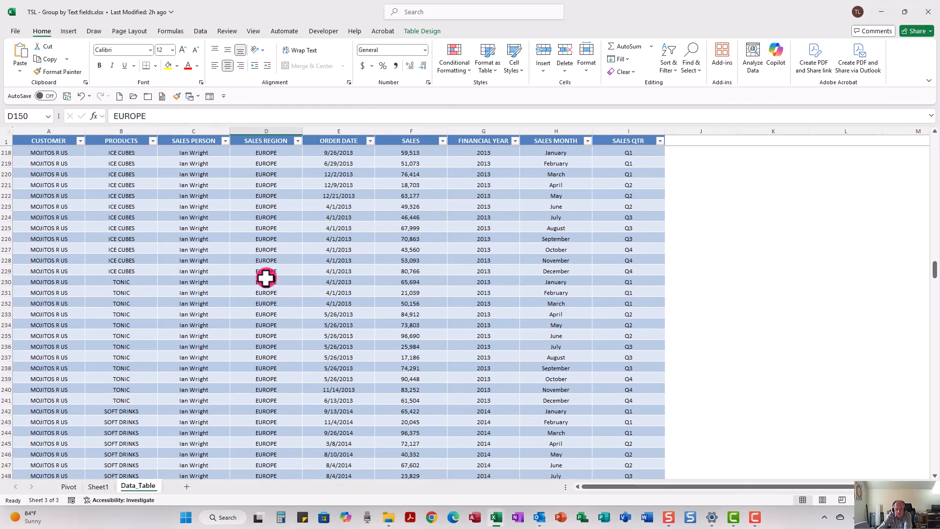
scroll(266, 278, down, 20)
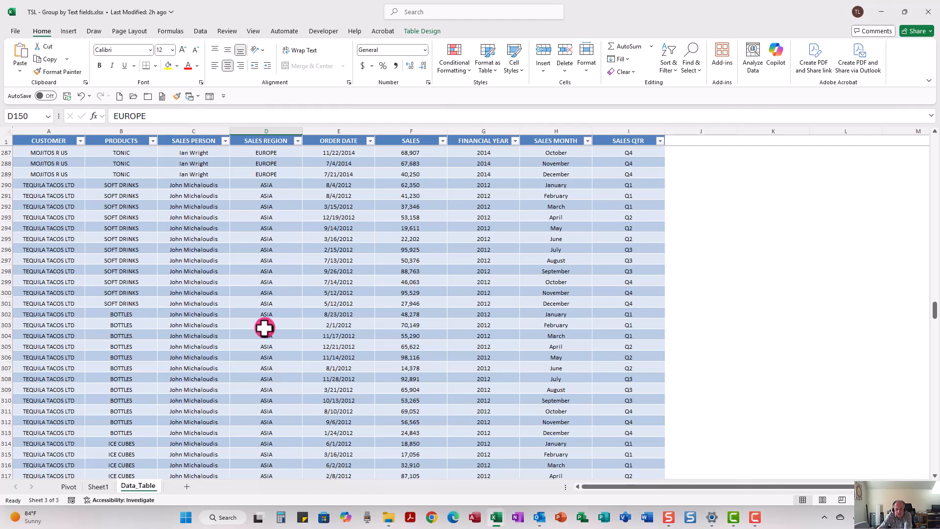
click(264, 328)
scroll(265, 327, down, 20)
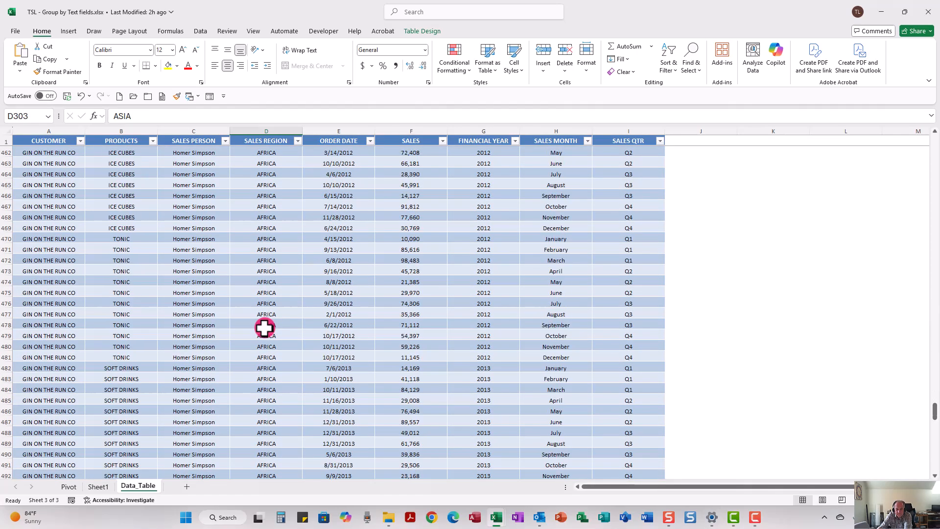
scroll(264, 328, down, 15)
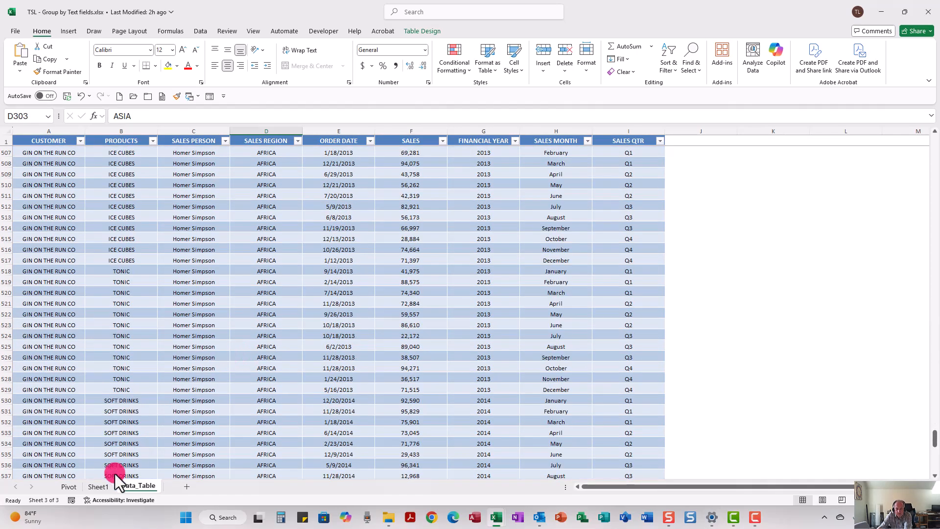
Return to the PivotTable and rename the Group1 group header as Central.
click(99, 487)
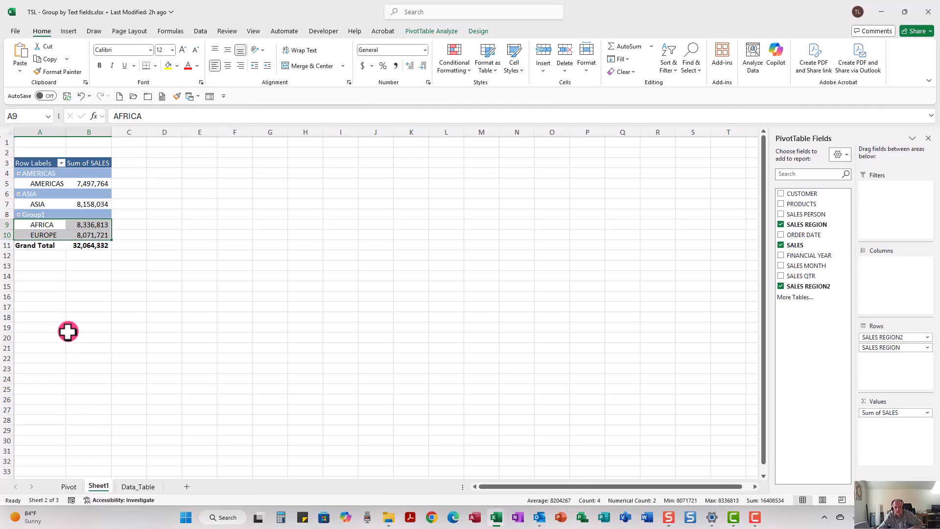
click(36, 173)
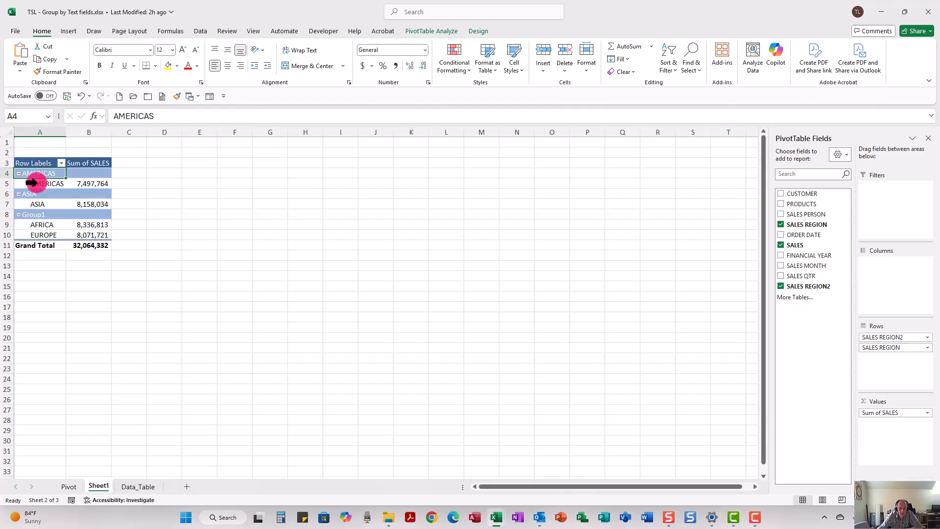
click(35, 216)
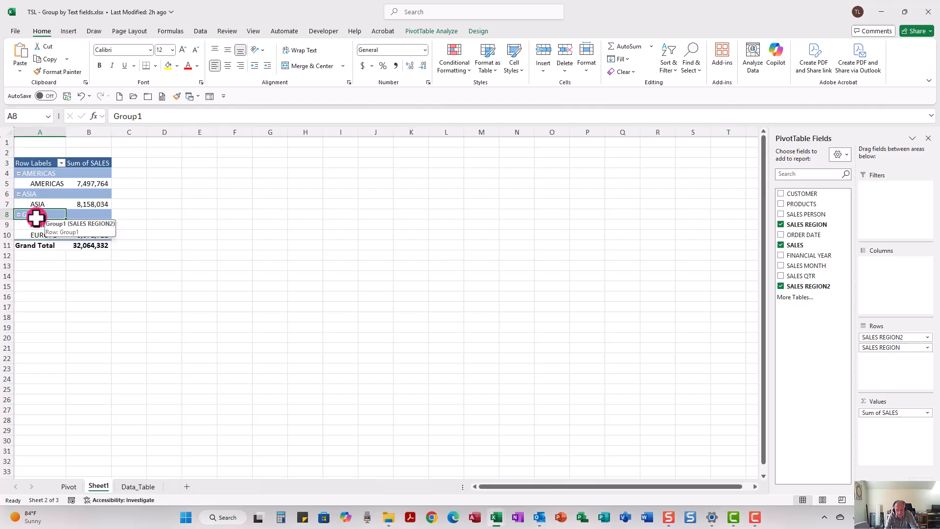
text(East)
key(Return)
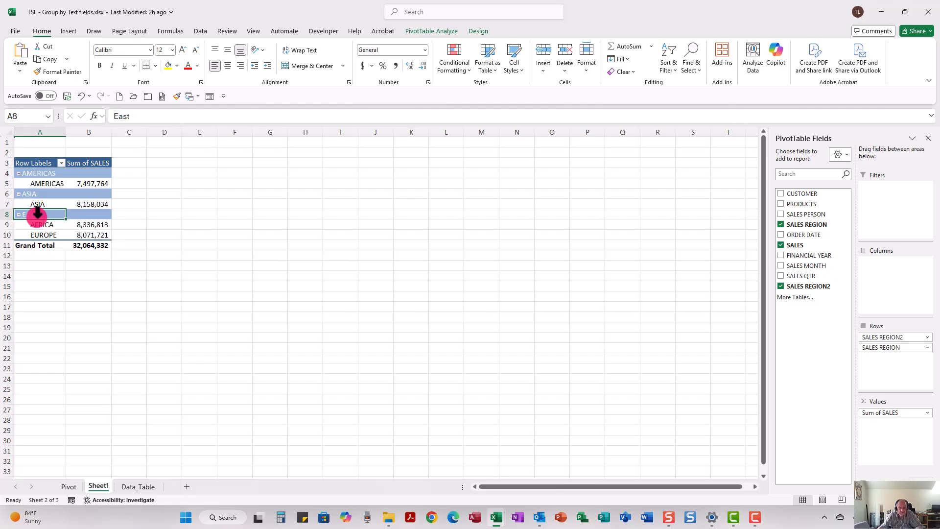
text(Central)
key(Return)
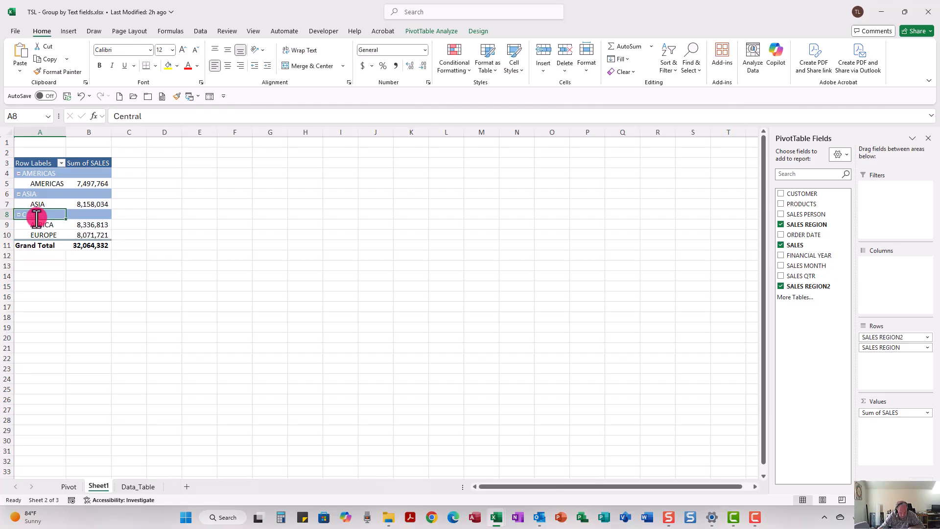
Rename the AMERICAS group header as WEST.
click(36, 172)
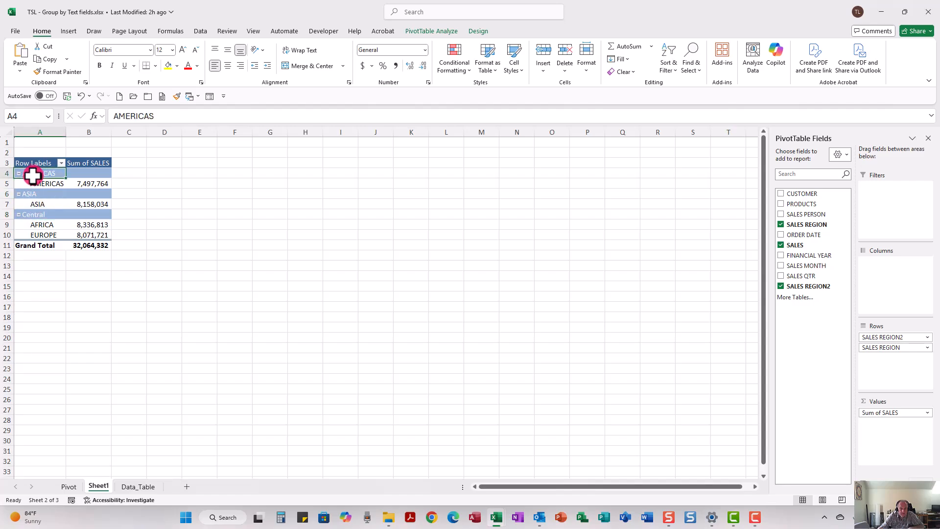
drag(163, 112, 109, 113)
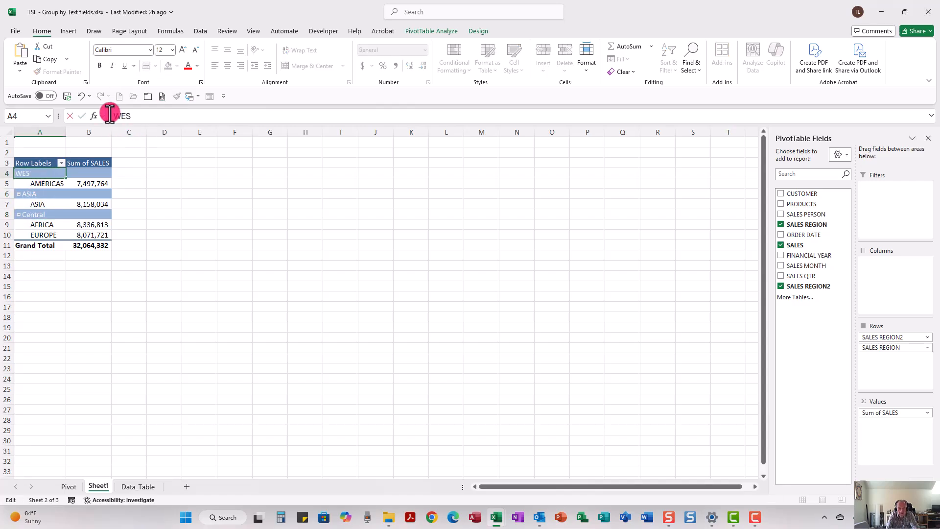
text(WEST)
key(Return)
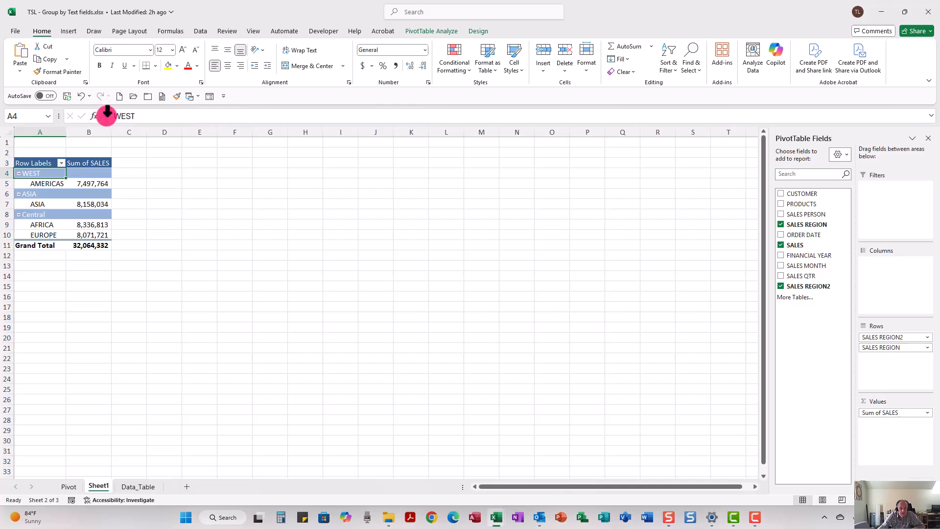
Rename the ASIA group header as EAST.
click(33, 195)
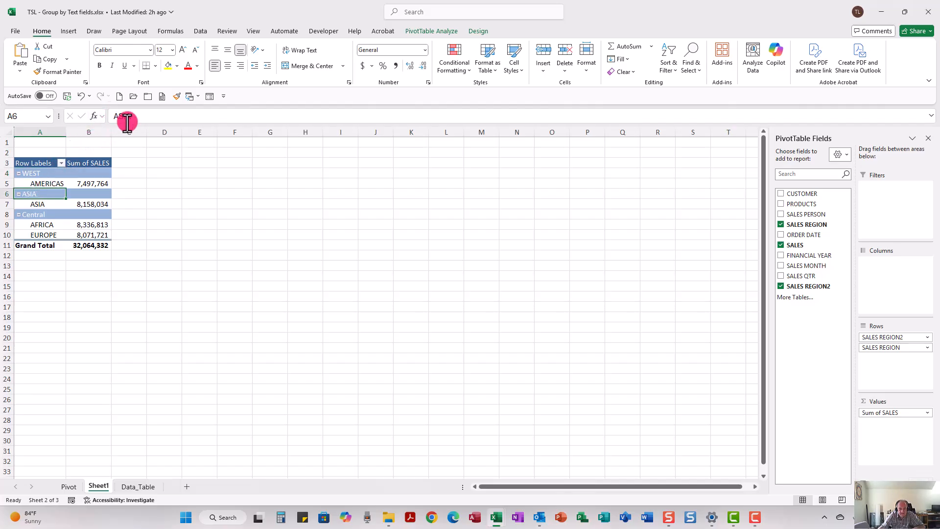
drag(133, 113, 109, 116)
text(EAST)
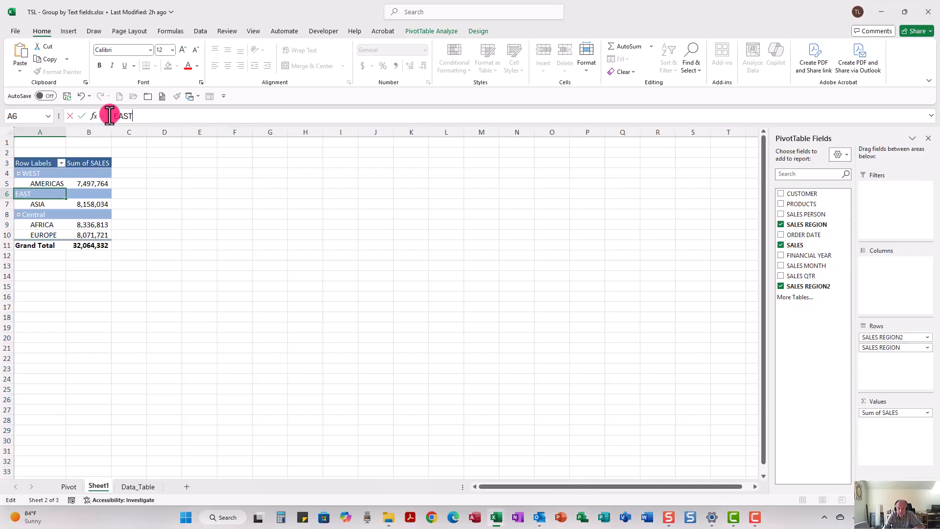
key(Return)
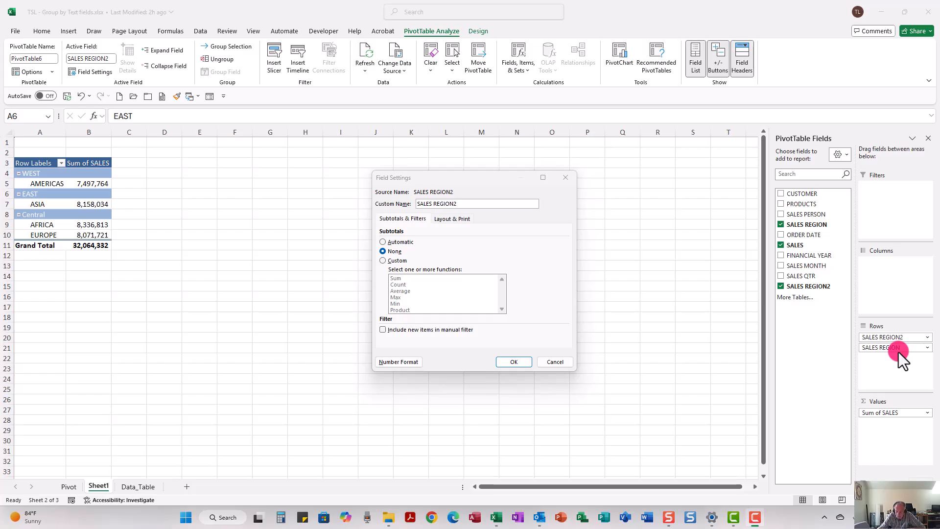
Rename the SALES REGION field as NEW REGIONS through its field settings.
click(552, 362)
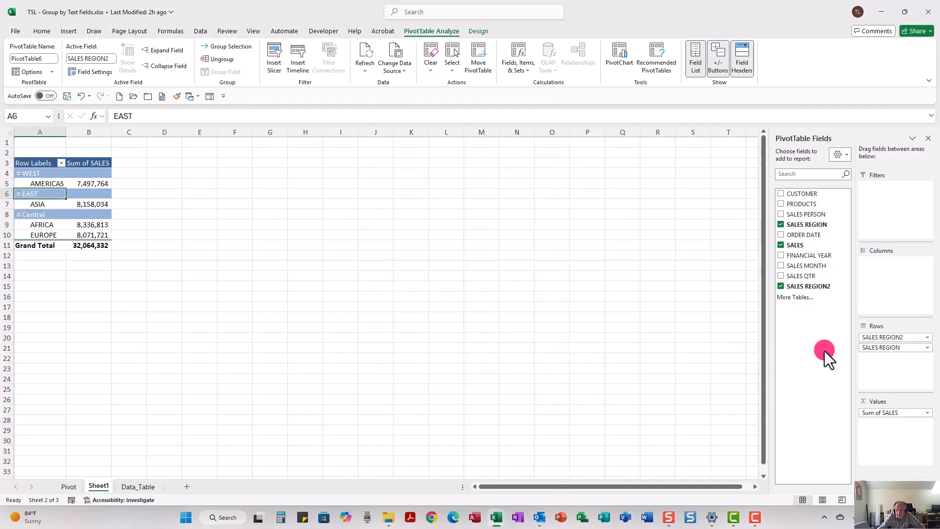
click(927, 348)
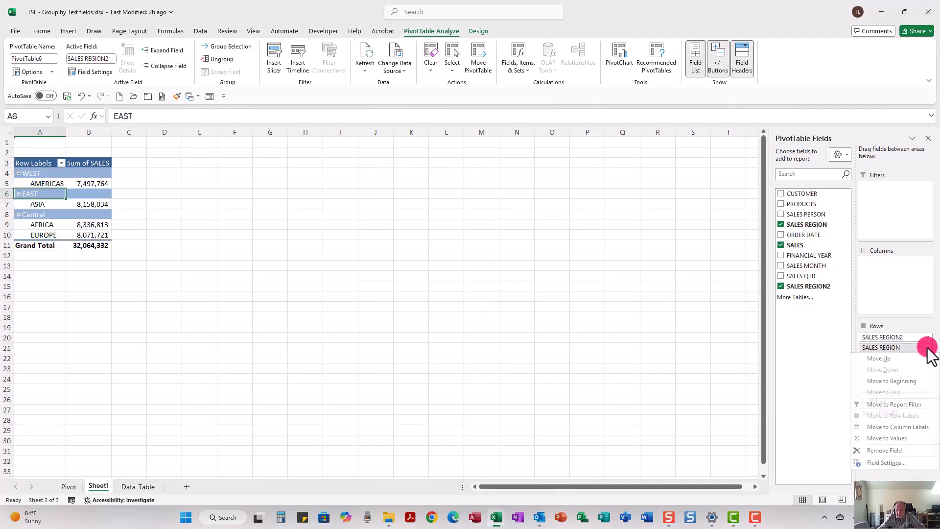
click(885, 462)
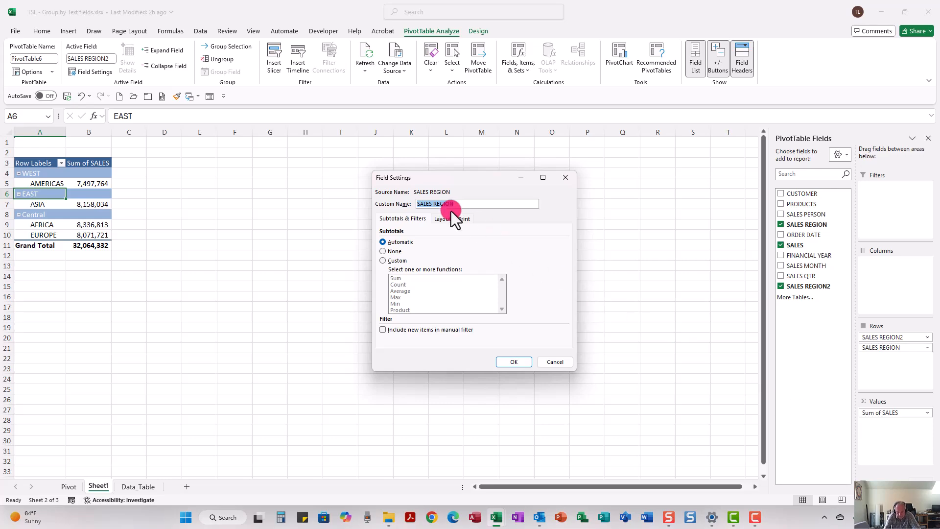
text(NEW REGIONS)
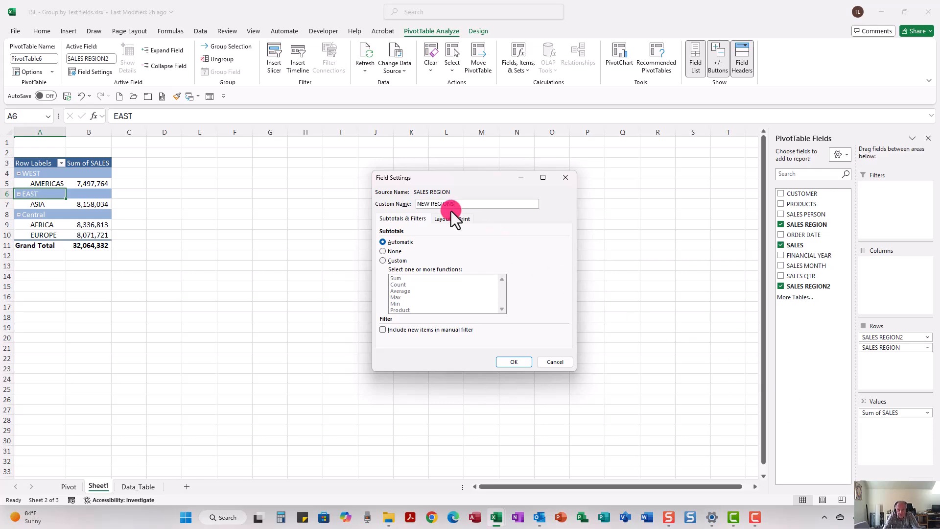
click(510, 363)
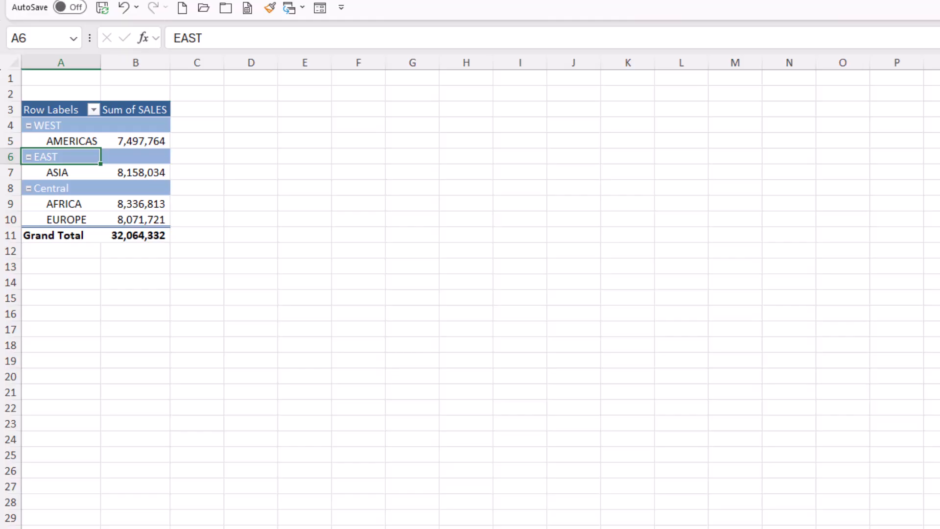
Undo the last action and move the NEW REGIONS field from Rows into the Columns area.
key(ctrl+z)
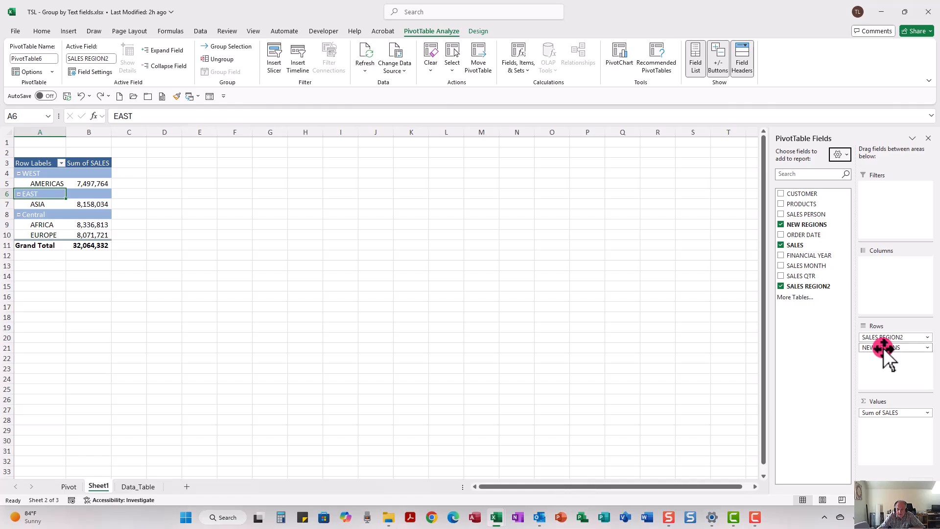
drag(884, 348, 905, 278)
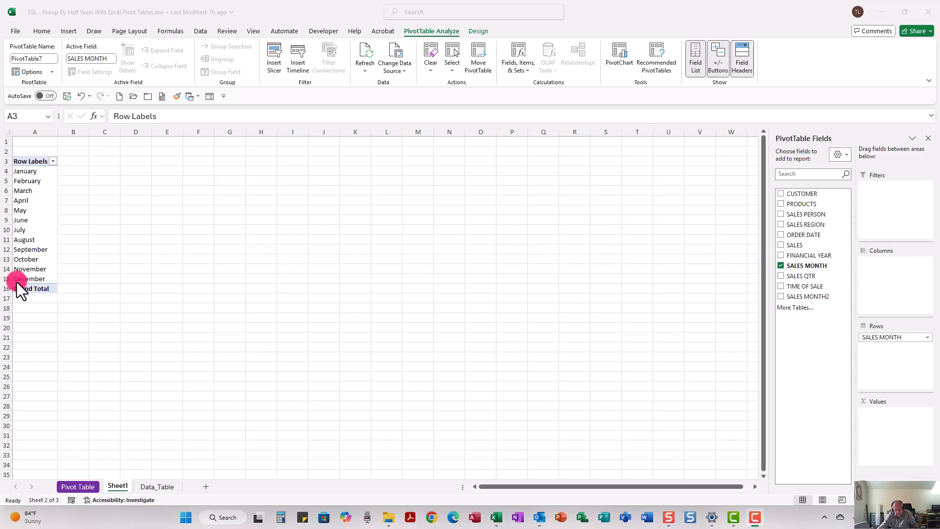
Group the January through June months together, then group July through December as a second group.
click(21, 171)
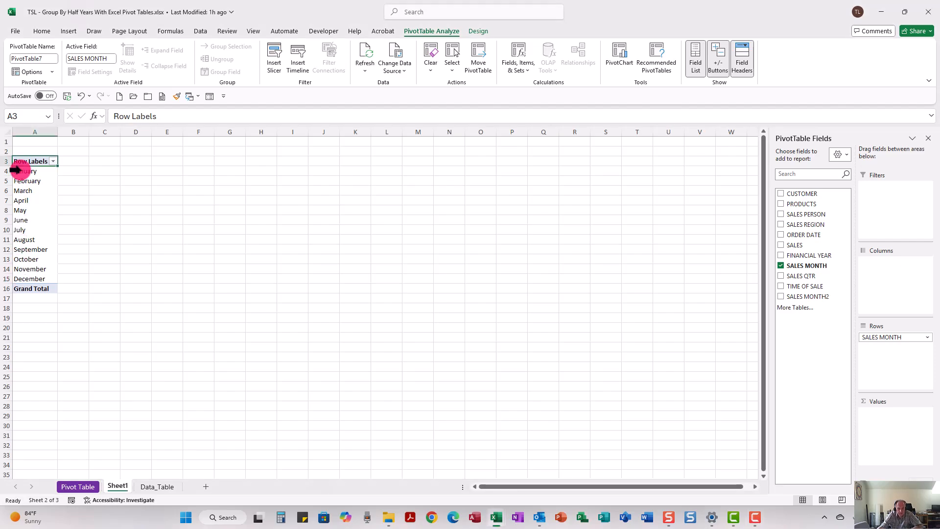
drag(16, 171, 21, 221)
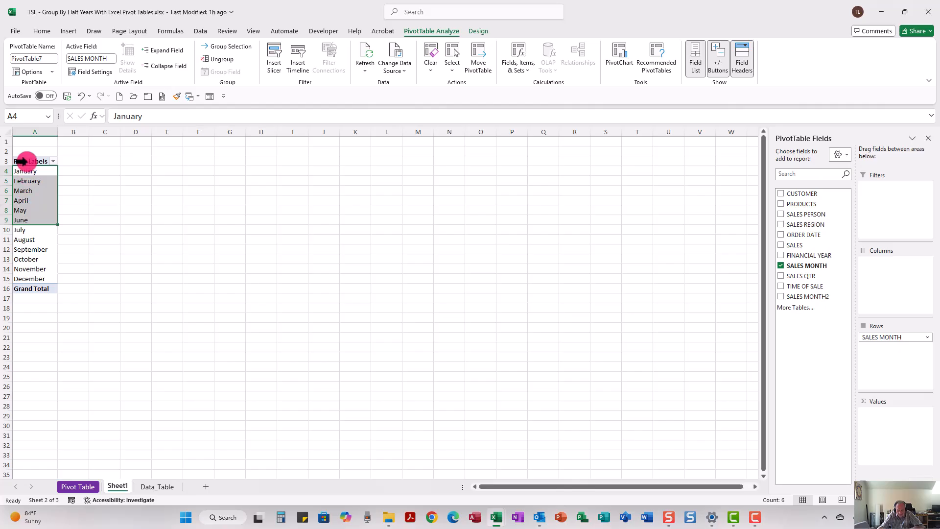
right_click(32, 188)
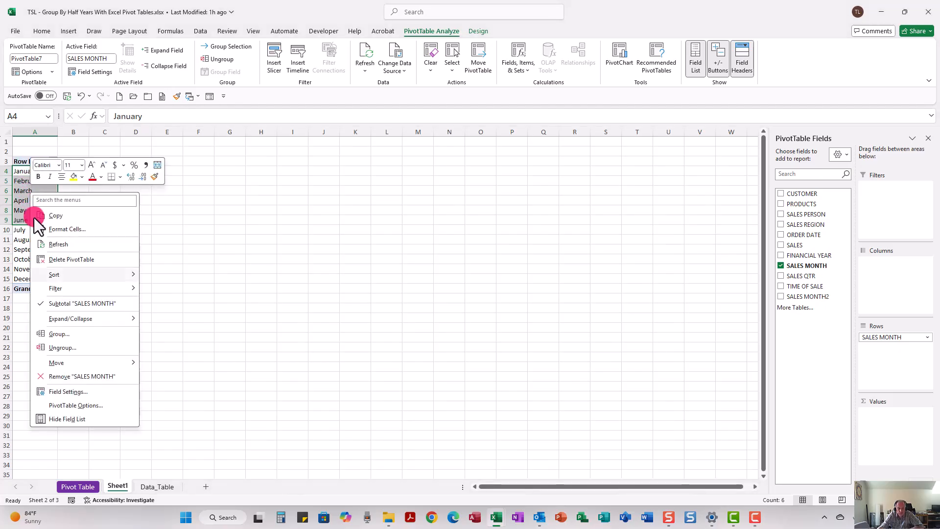
click(56, 333)
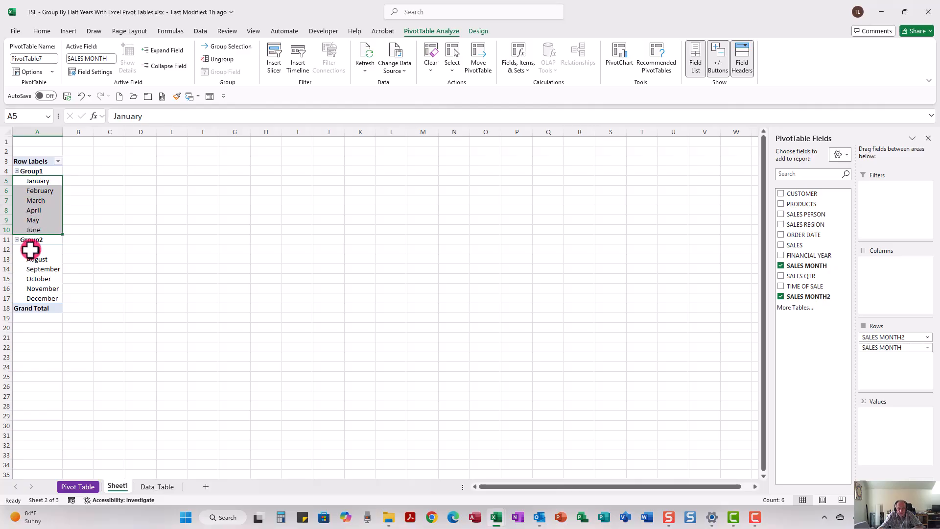
drag(30, 250, 30, 296)
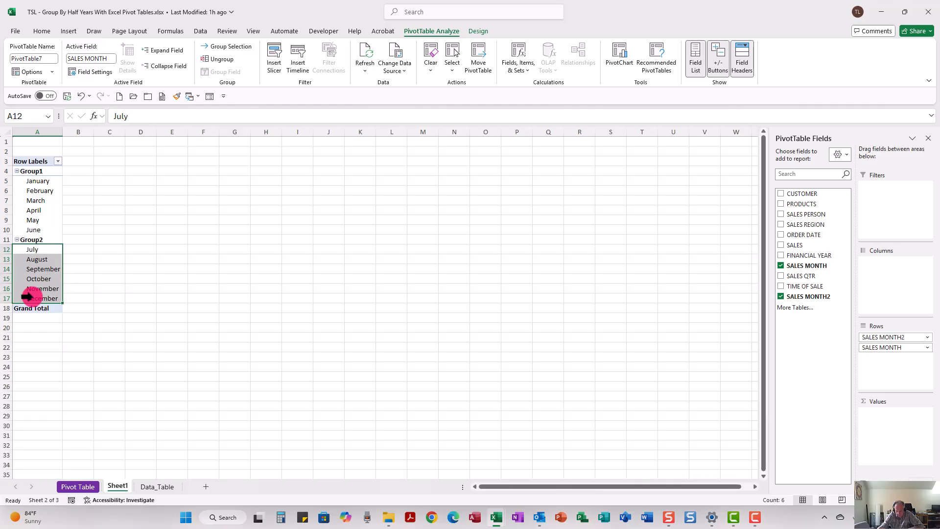
right_click(38, 272)
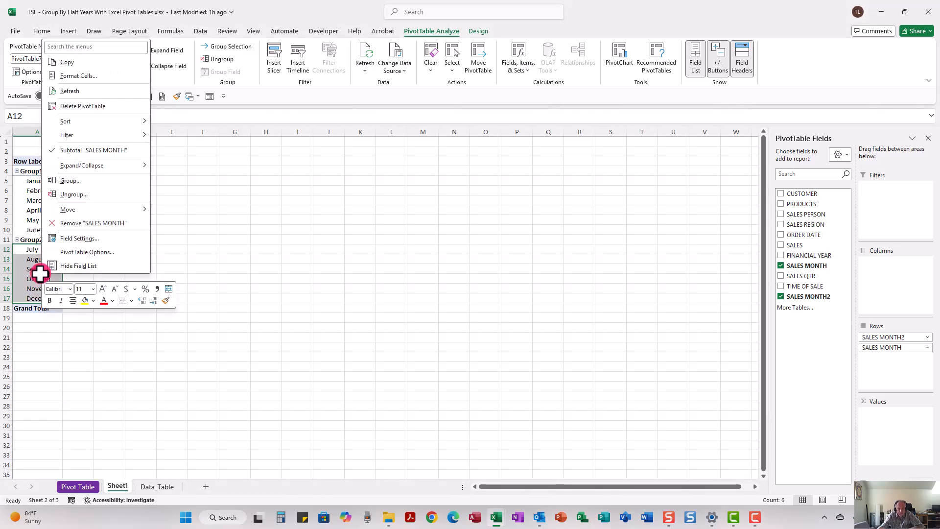
click(69, 182)
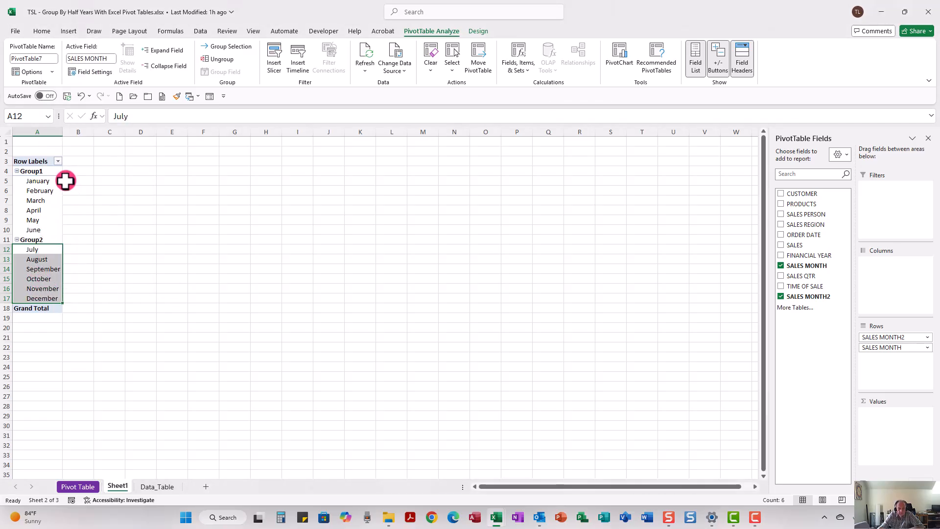
Rename the Group1 header as 1ST Half.
click(39, 171)
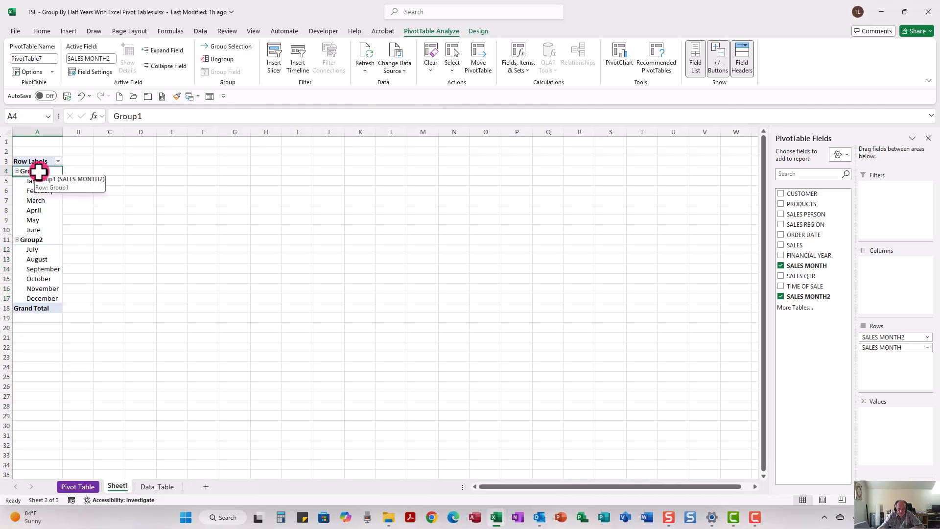
drag(140, 116, 101, 116)
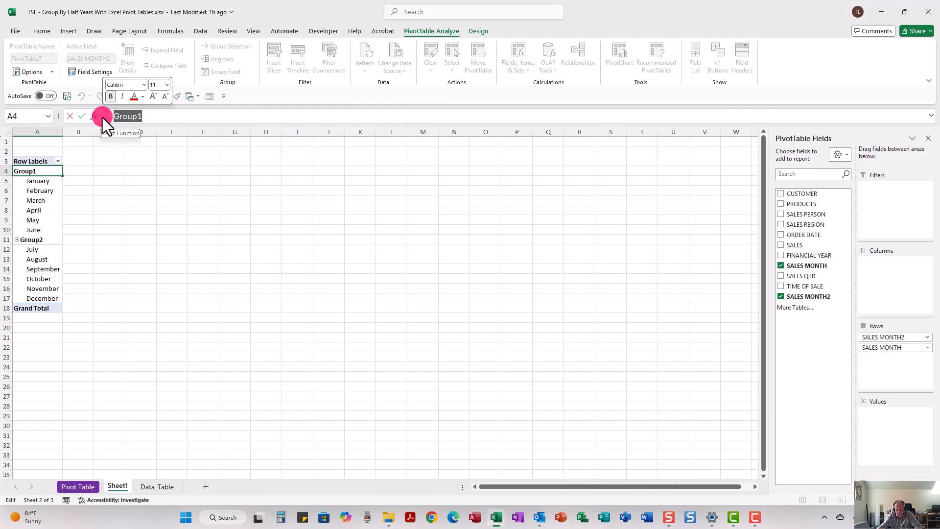
text(1ST hALF)
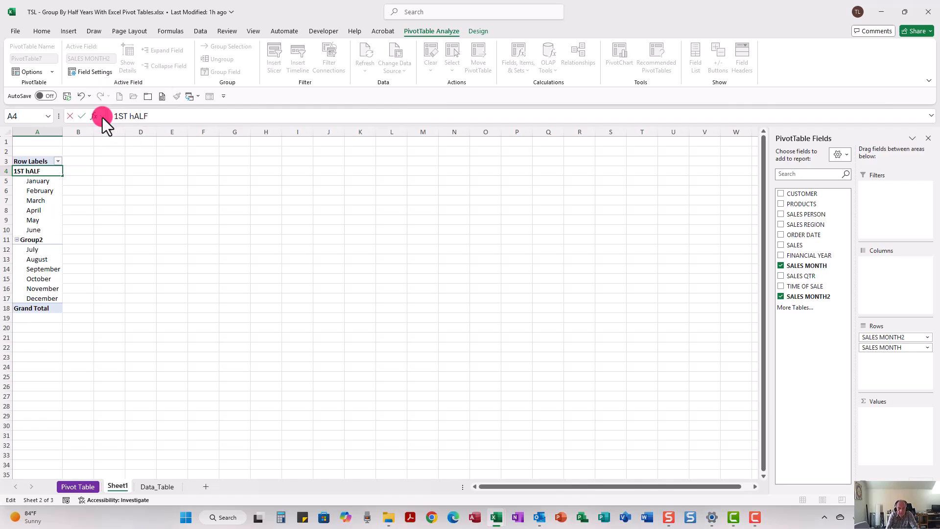
key(BackSpace)
key(BackSpace)
key(BackSpace)
text(Half)
key(Return)
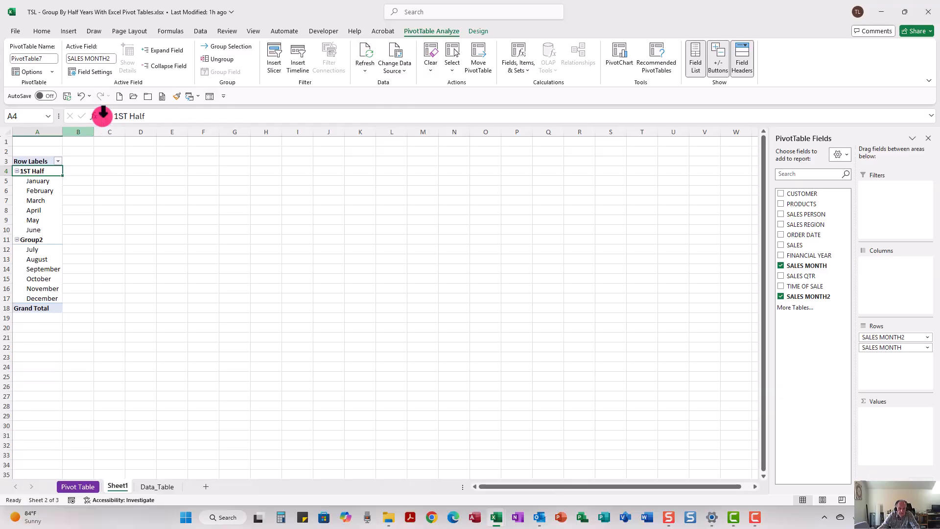
Rename the Group2 header as 2nd Half.
click(38, 240)
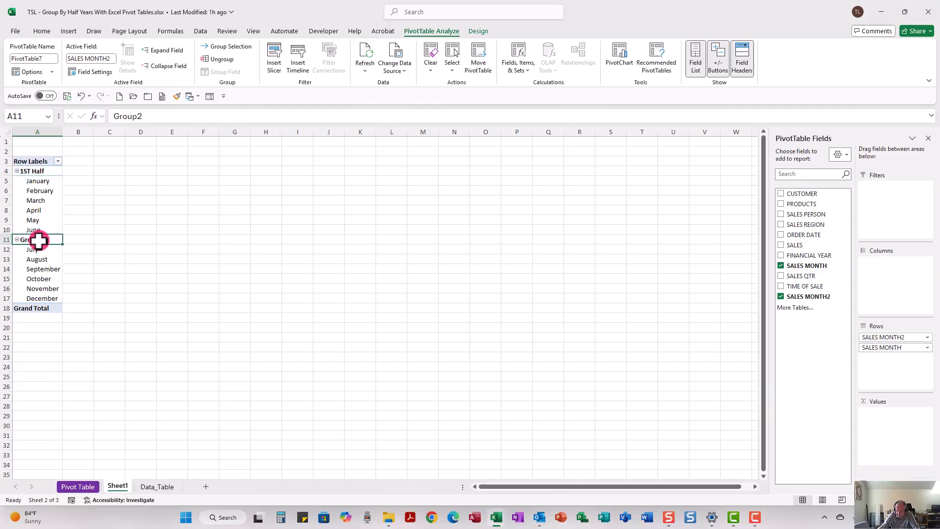
text(2nd)
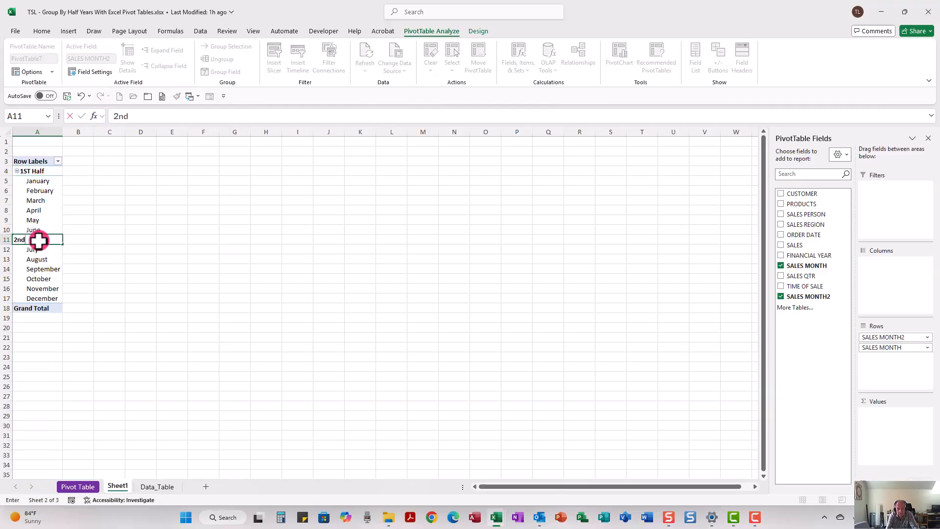
text( Half)
key(Return)
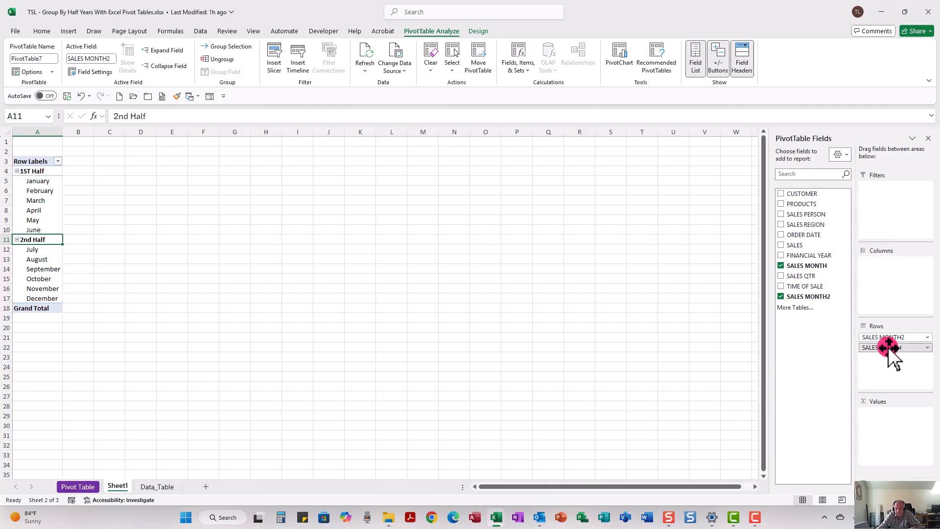
Remove the SALES MONTH field from Rows and add SALES to the Values area.
drag(888, 348, 632, 337)
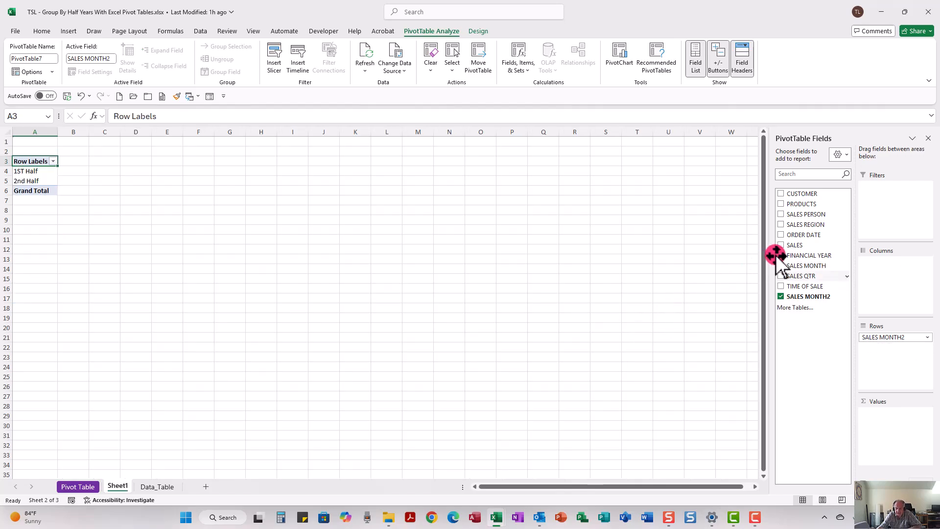
drag(799, 245, 881, 436)
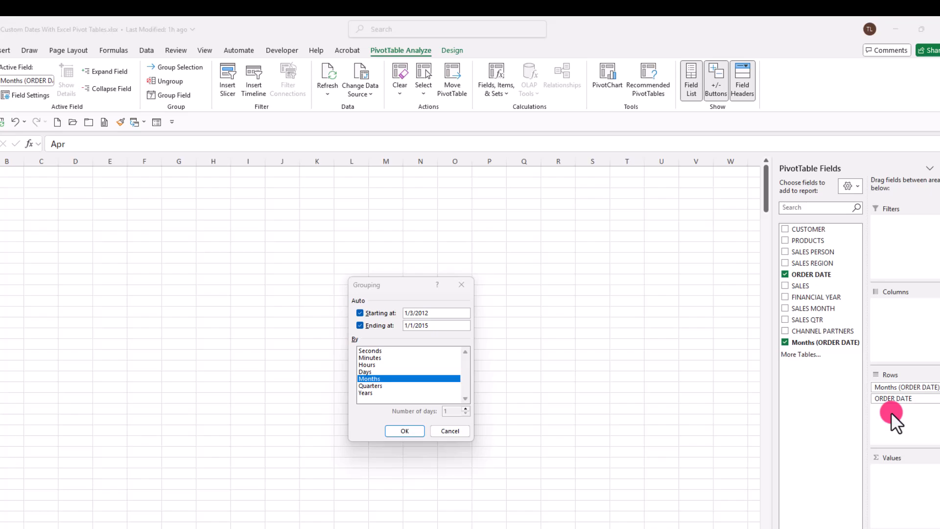
Group the order dates by Months, starting at 1/1/14 and ending at 9/30/14.
click(380, 379)
click(380, 379)
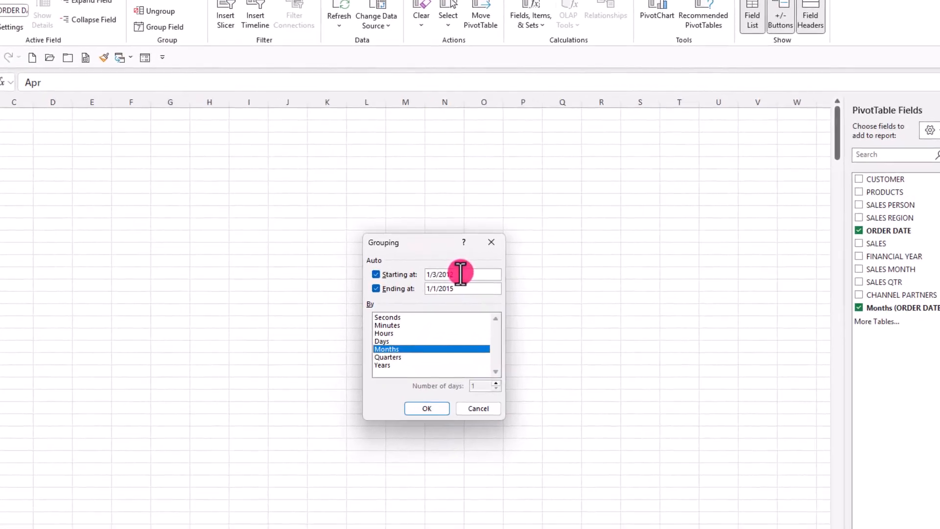
drag(435, 312, 402, 311)
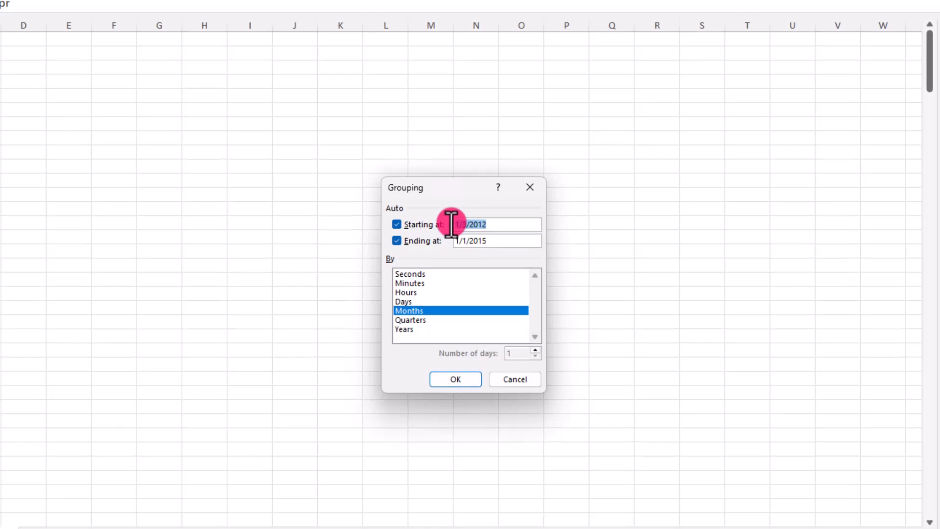
text(1/1/14)
key(Tab)
key(Tab)
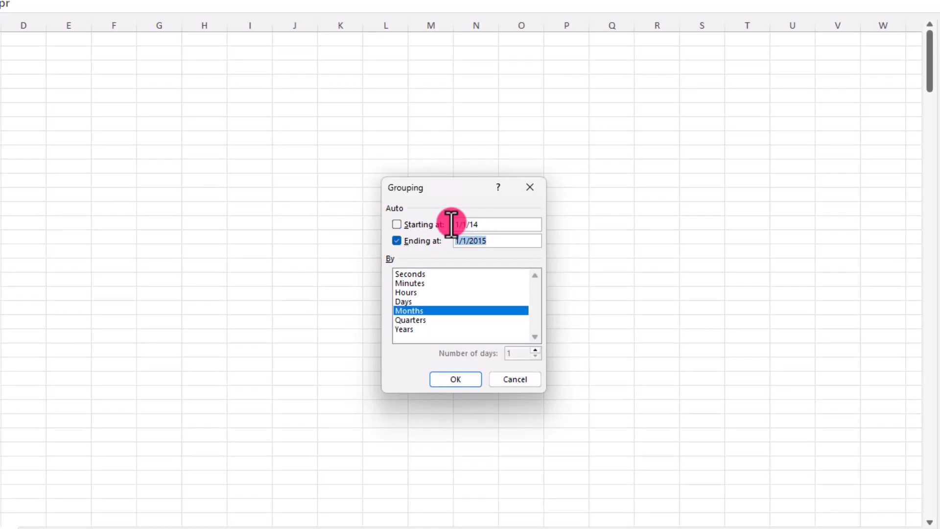
text(9/30/14)
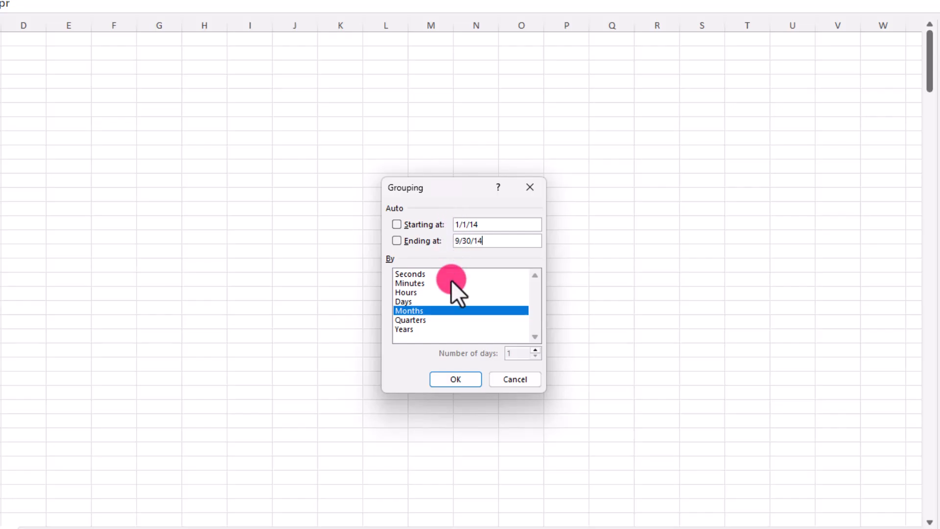
click(450, 378)
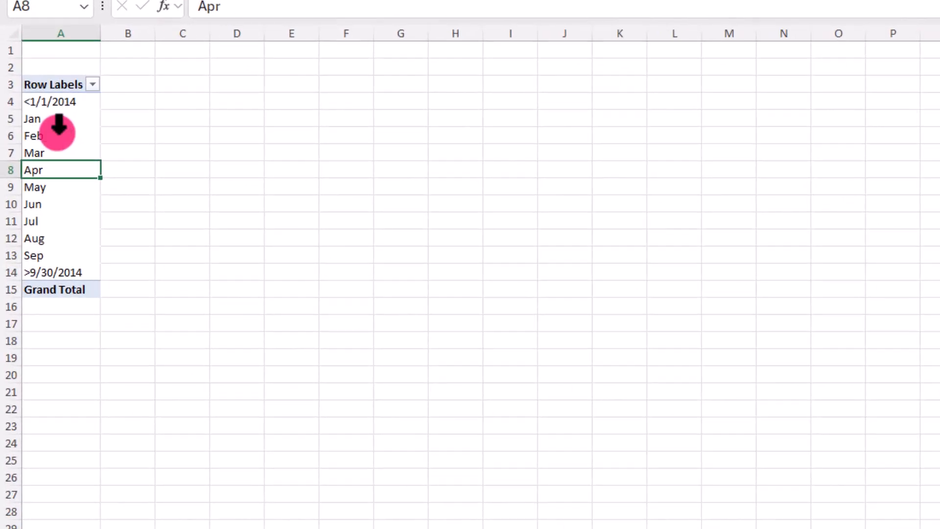
Hide the rows for dates before 1/1/2014 and after 9/30/2014.
click(57, 128)
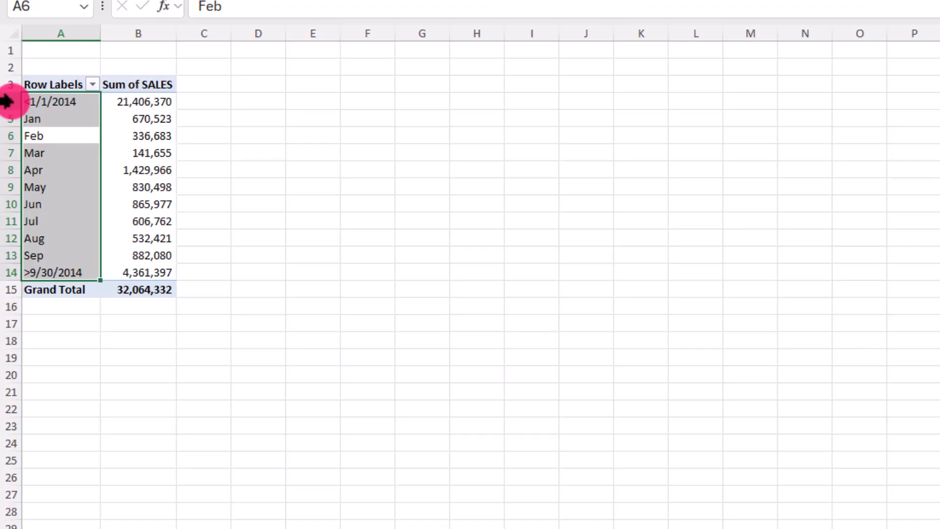
right_click(6, 102)
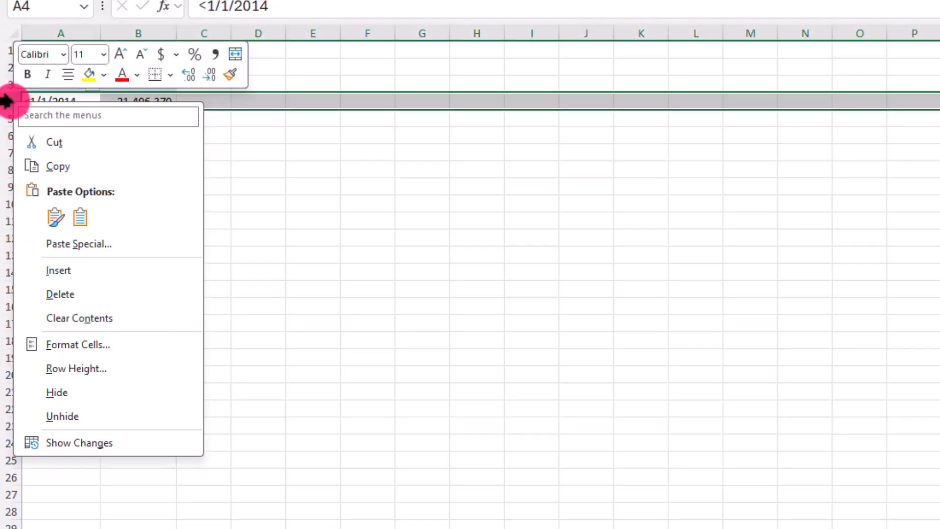
click(53, 393)
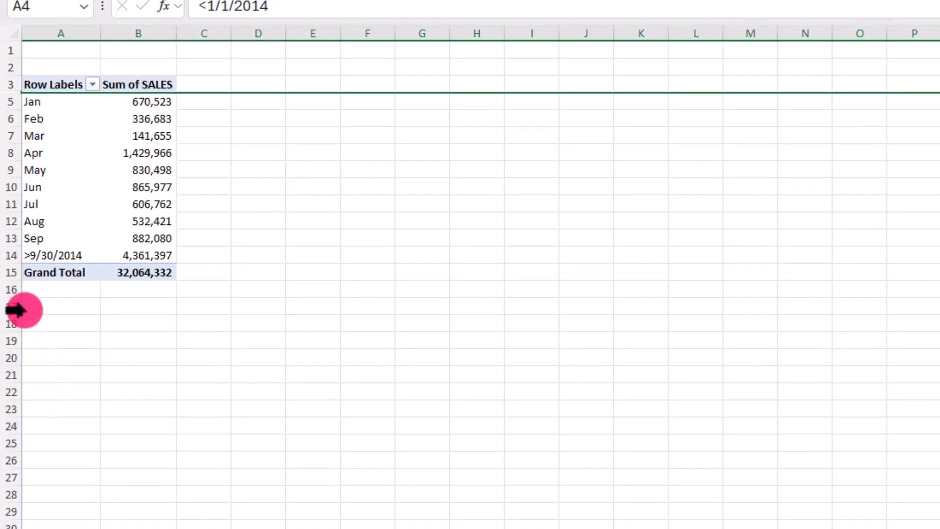
right_click(5, 255)
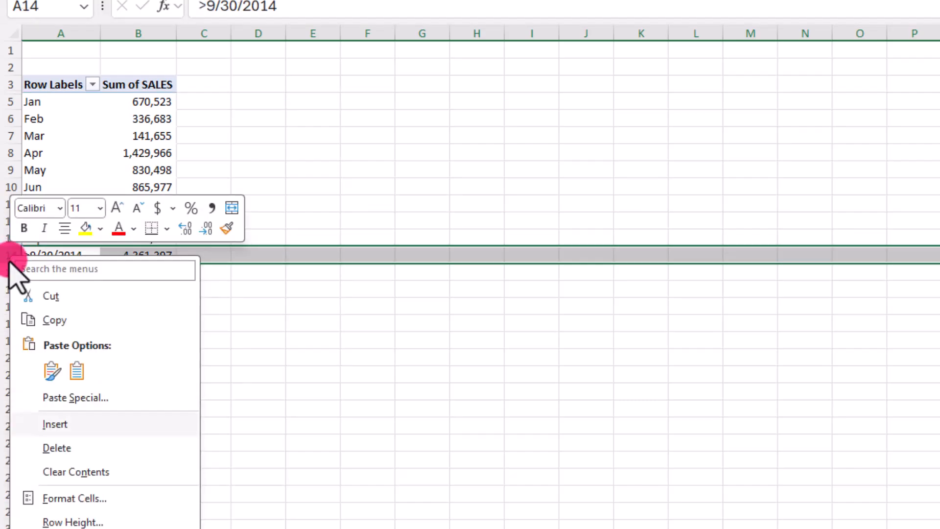
click(50, 528)
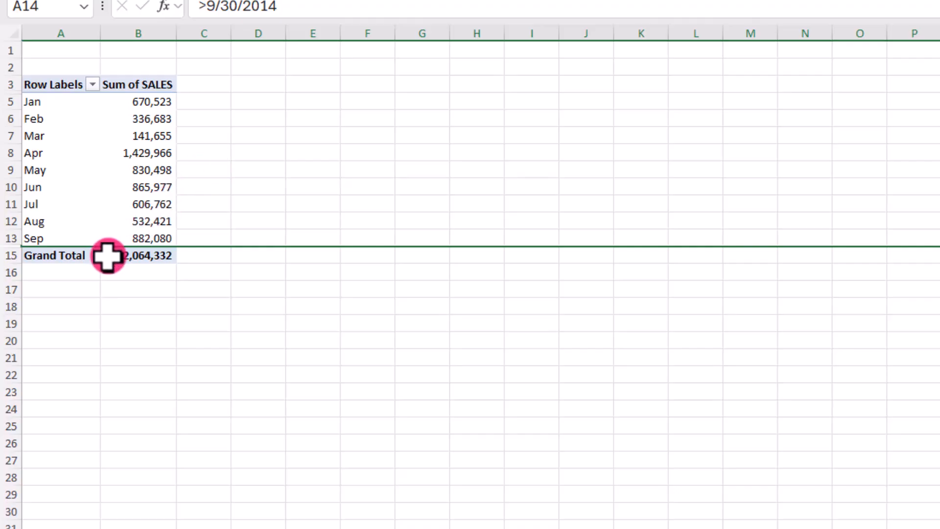
Undo both row hides.
mouse_move(108, 256)
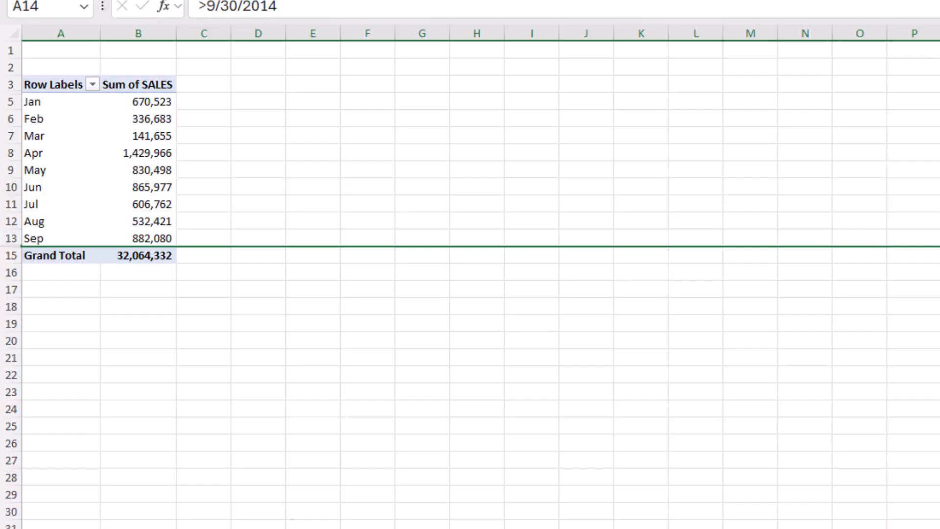
click(124, 1)
click(125, 0)
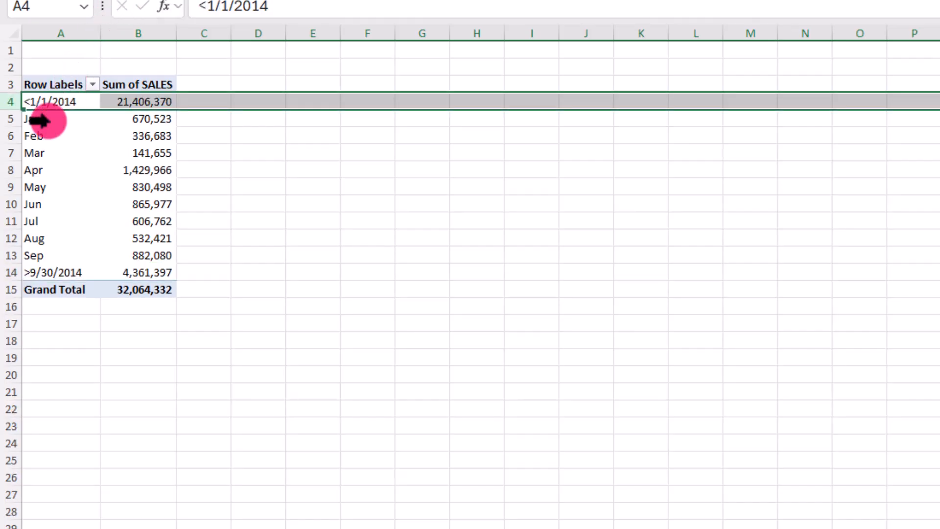
Select the Jan through Sep rows of the PivotTable.
drag(39, 120, 96, 256)
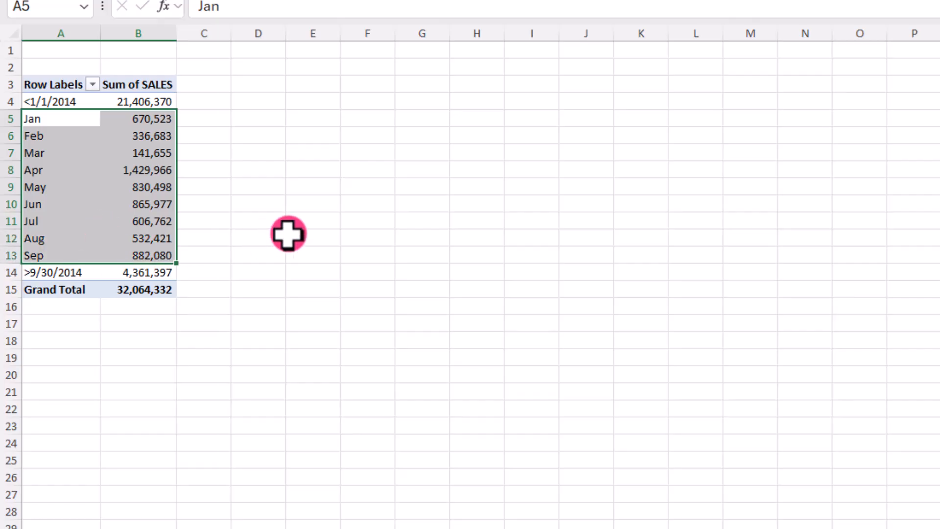